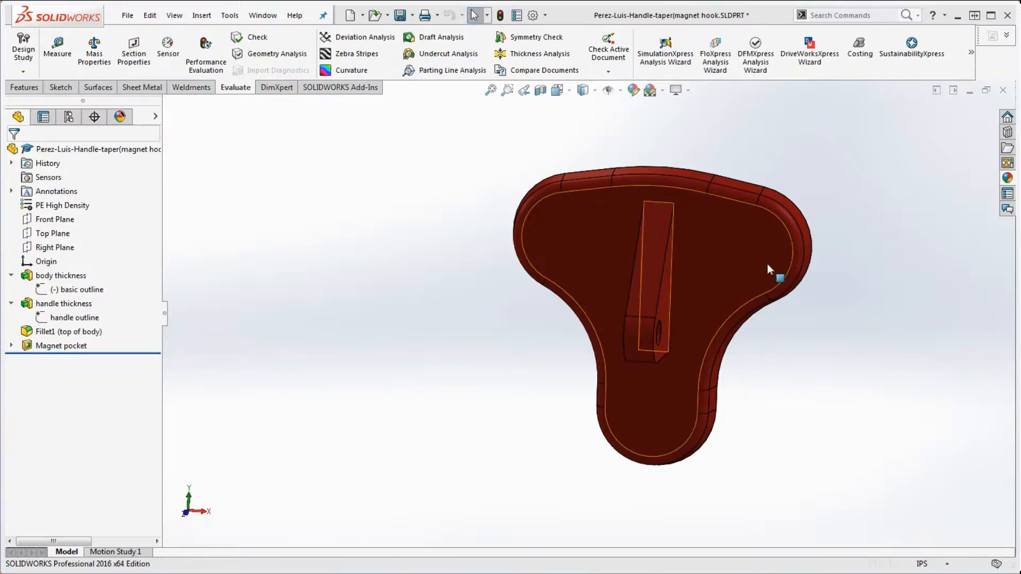
Step: Open the basic outline sketch for editing and move the R.50 dimension text to between the left neck arc and its center
middle_drag(846, 362, 866, 381)
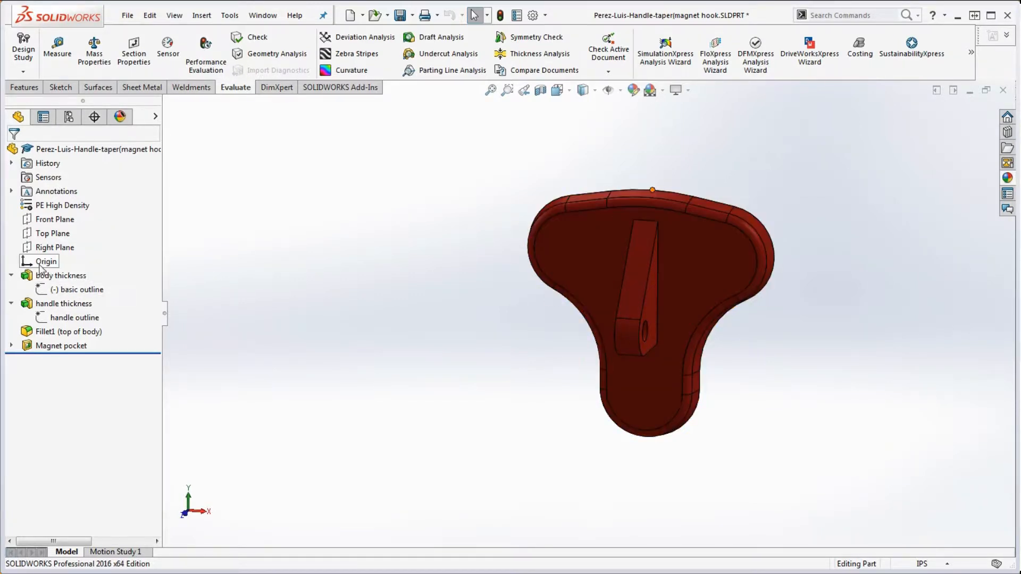
right_click(62, 292)
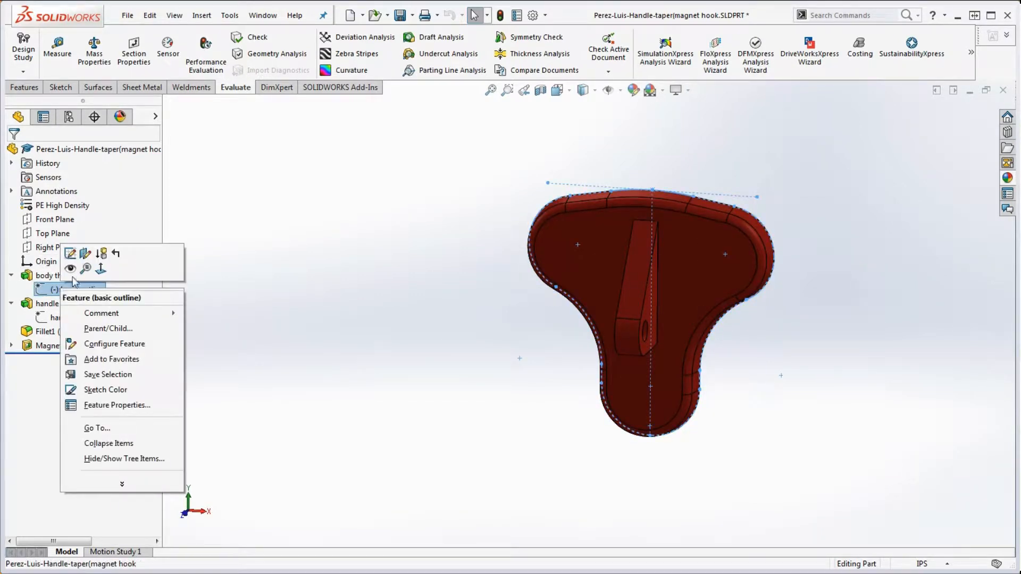
click(71, 254)
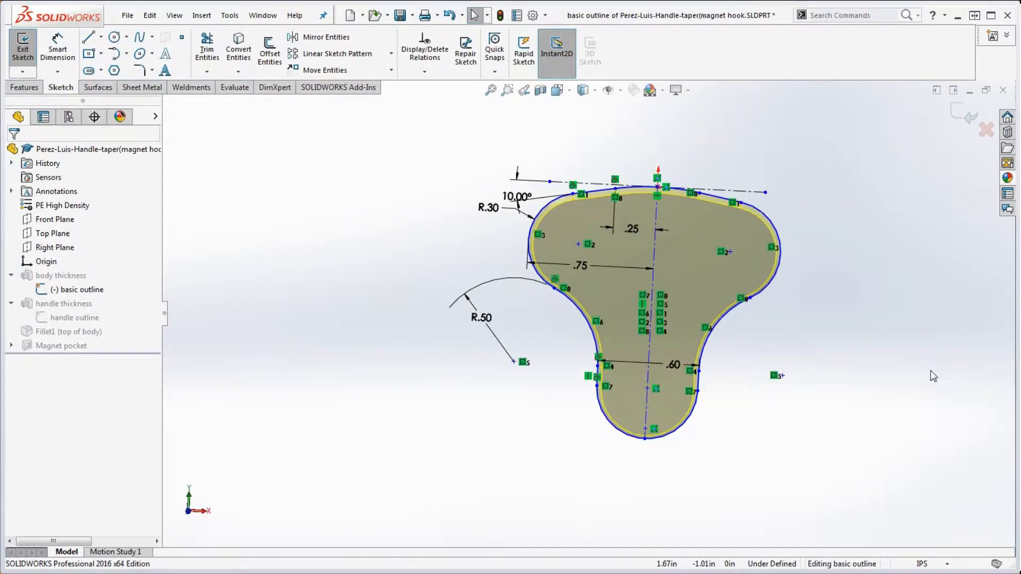
drag(490, 322, 569, 334)
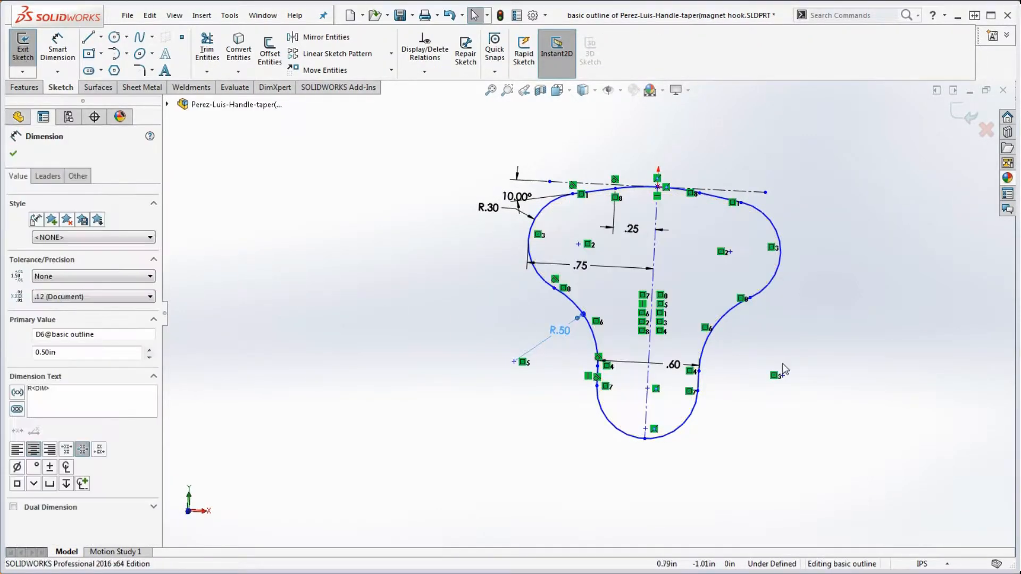
click(784, 341)
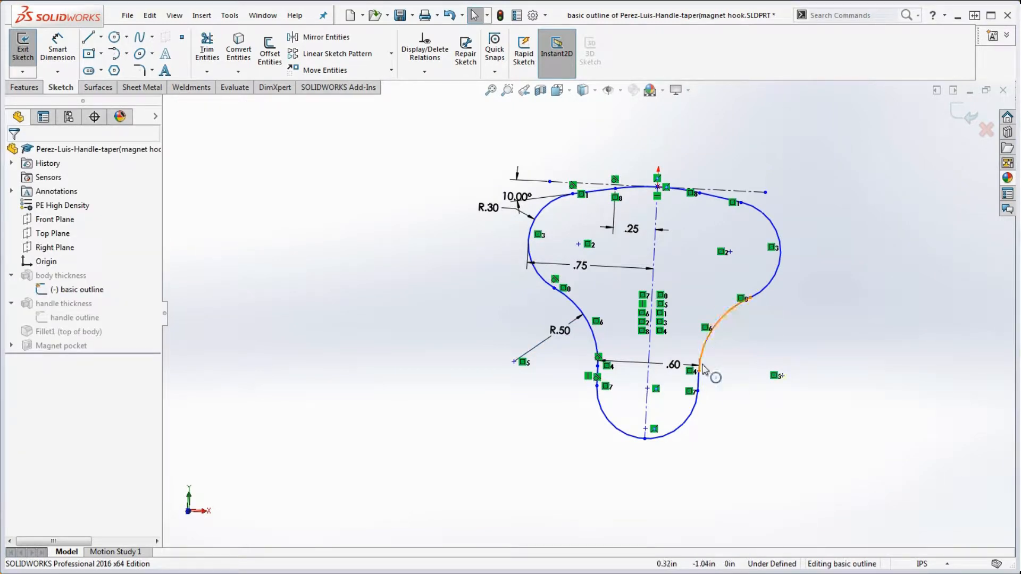
Step: Test the profile's freedom by moving the right neck arc's lower endpoint, and undo the move
mouse_move(699, 371)
mouse_down()
mouse_move(703, 336)
mouse_move(726, 337)
mouse_up()
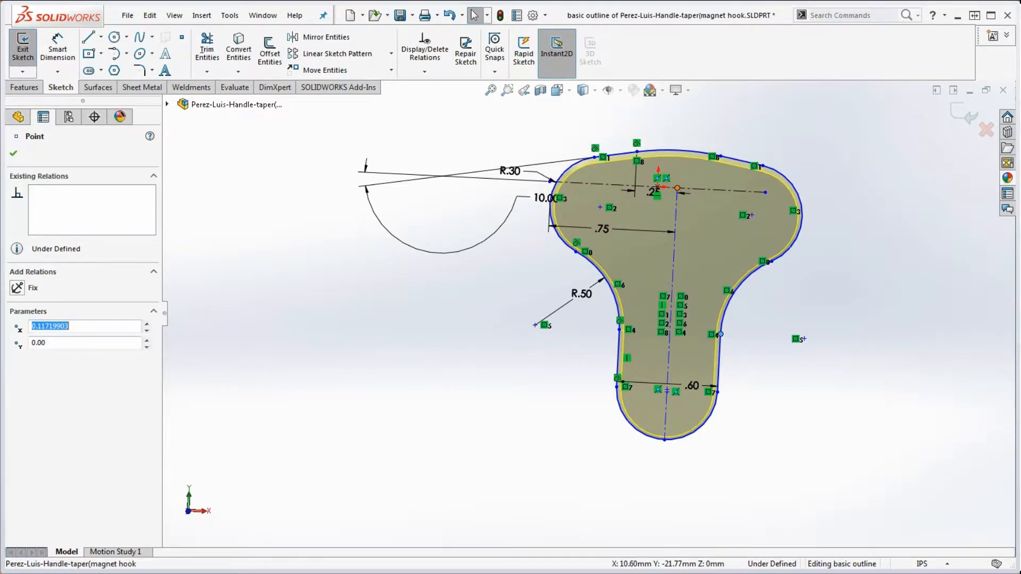
click(658, 188)
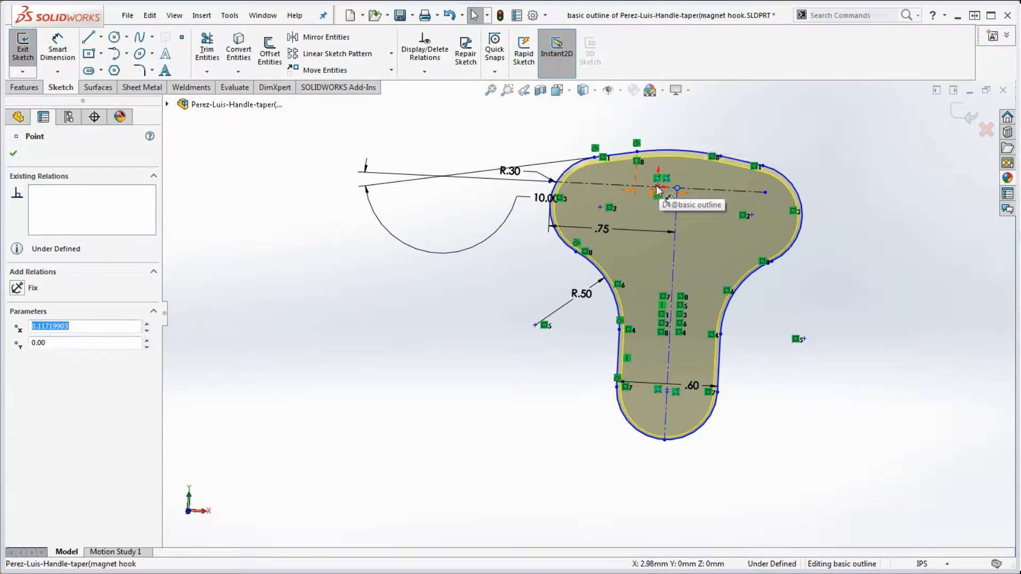
click(657, 189)
click(857, 296)
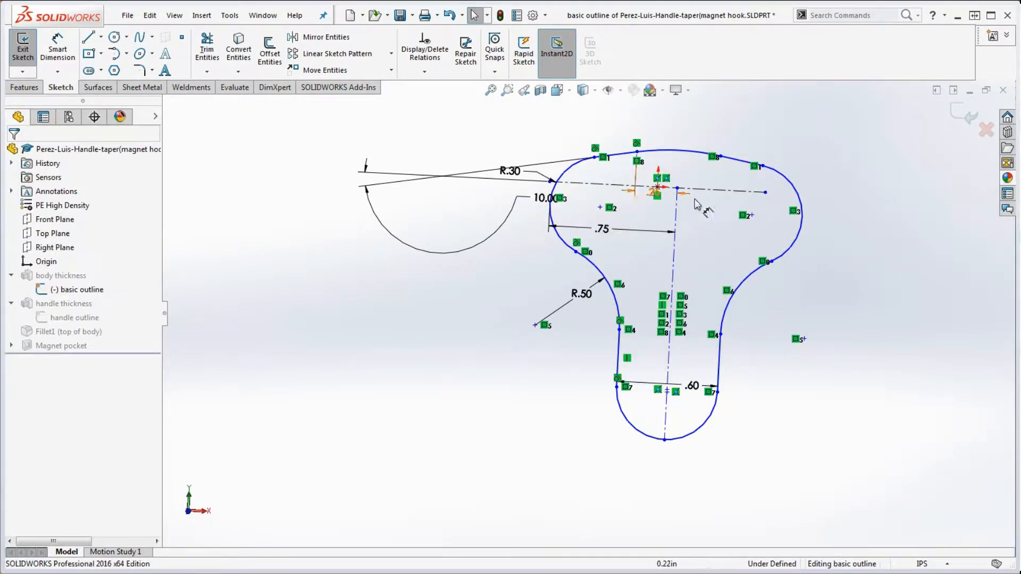
scroll(820, 277, up, 3)
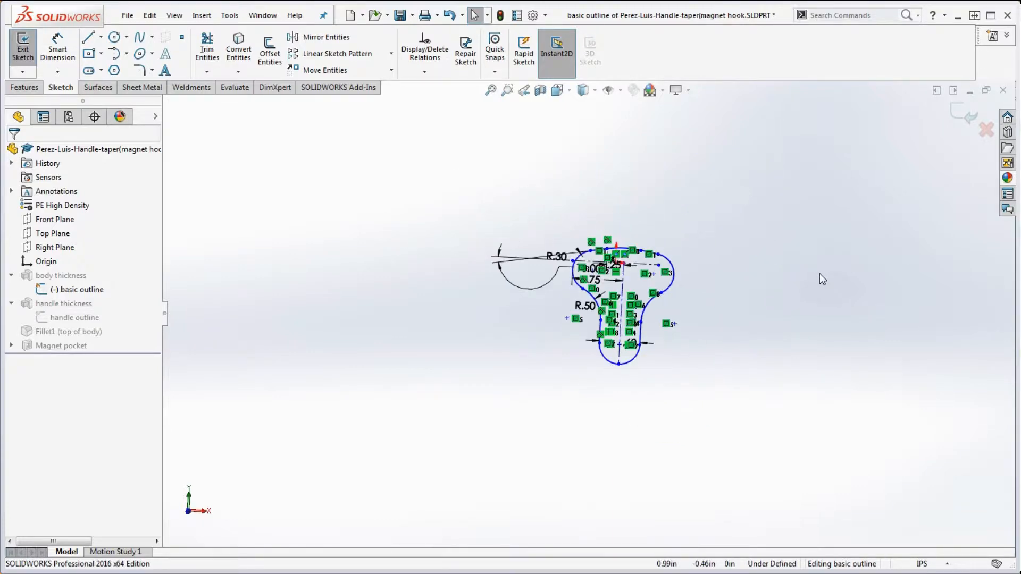
scroll(617, 269, down, 5)
key(ctrl+z)
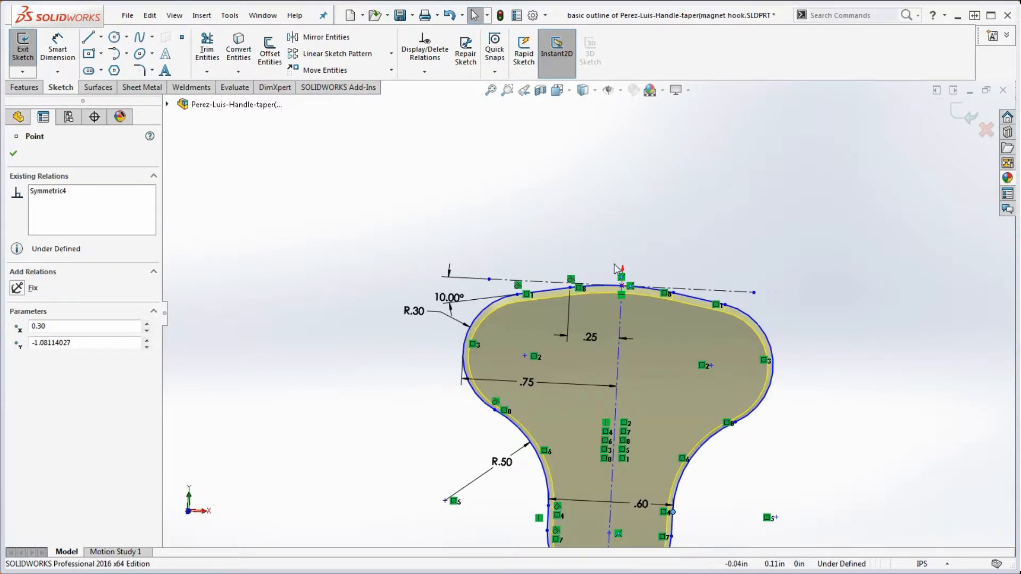
Step: Pull the outline down from the horizontal centerline and make the vertical centerline's upper endpoint coincident with the origin point
click(570, 239)
scroll(589, 207, up, 3)
scroll(589, 315, down, 2)
scroll(590, 315, down, 2)
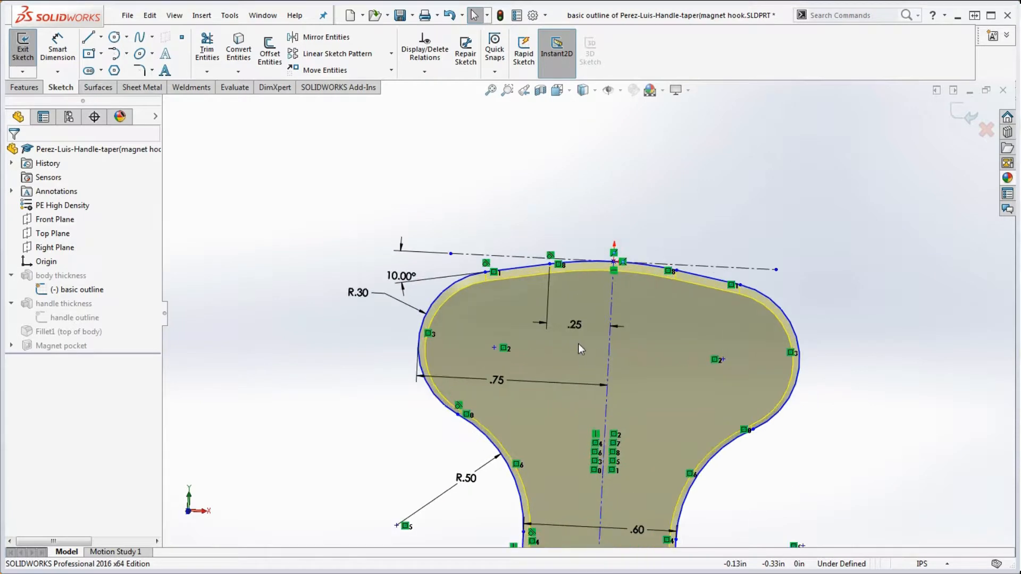
scroll(578, 344, up, 3)
scroll(608, 286, down, 2)
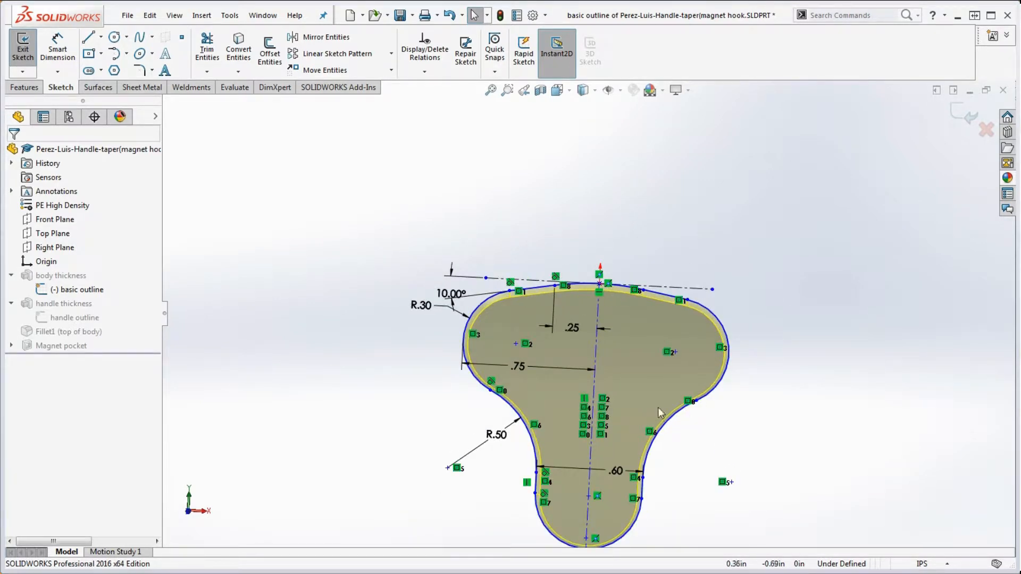
drag(687, 301, 675, 323)
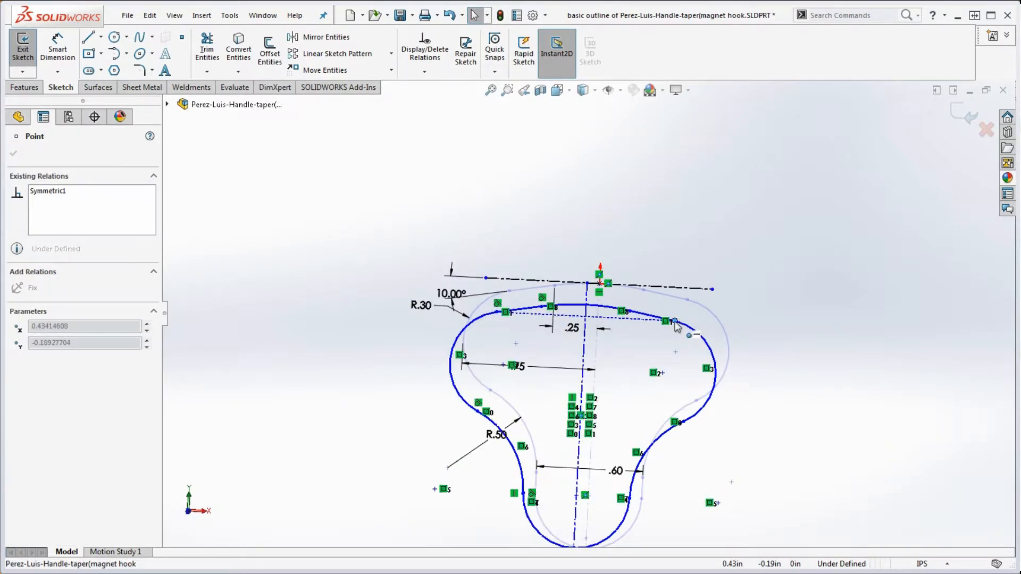
click(587, 283)
ctrl+click(599, 284)
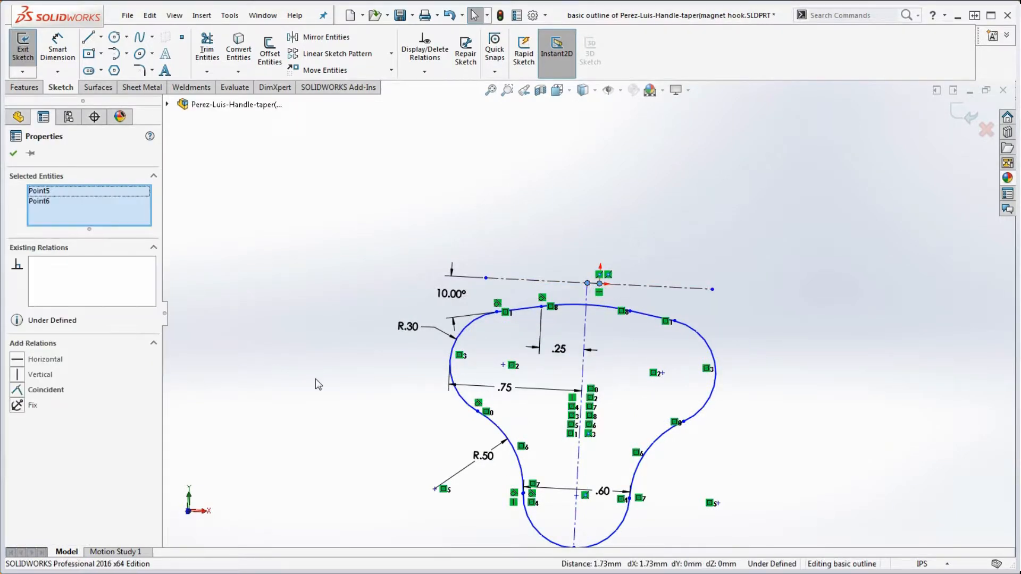
click(21, 394)
click(453, 351)
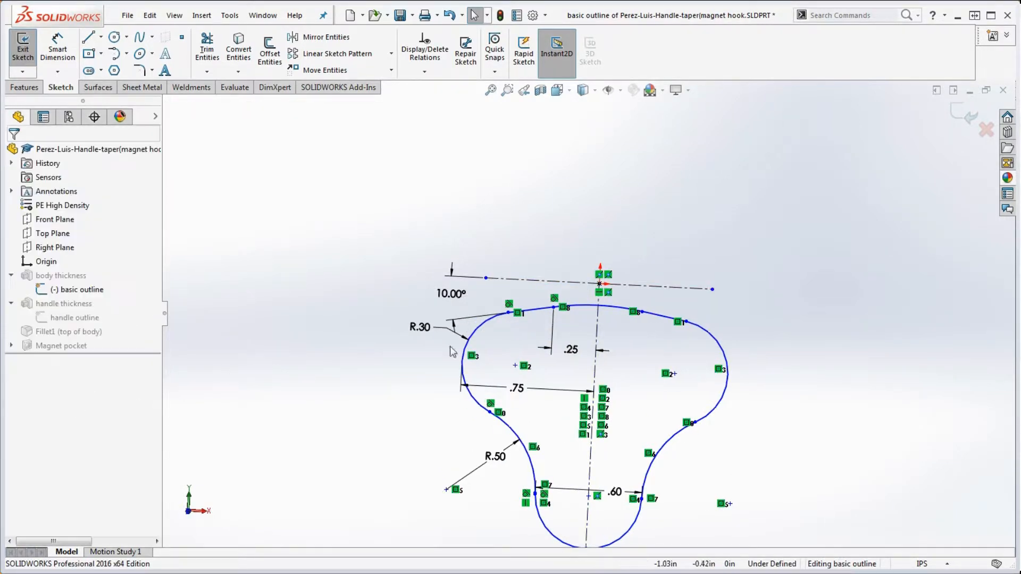
Step: Make the midpoint of the outline's top arc coincident with the point at the origin
right_click(609, 308)
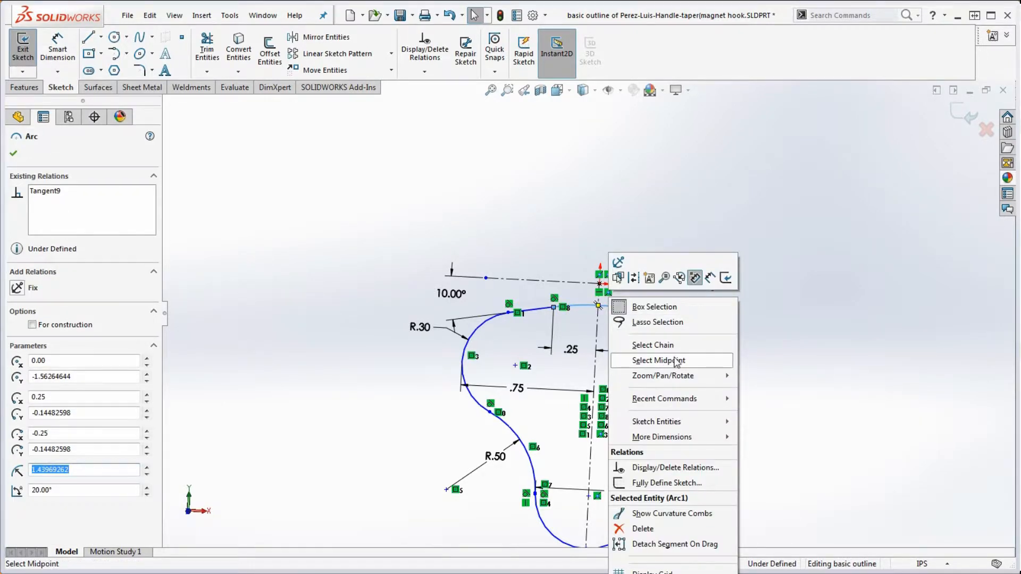
click(676, 361)
ctrl+click(599, 283)
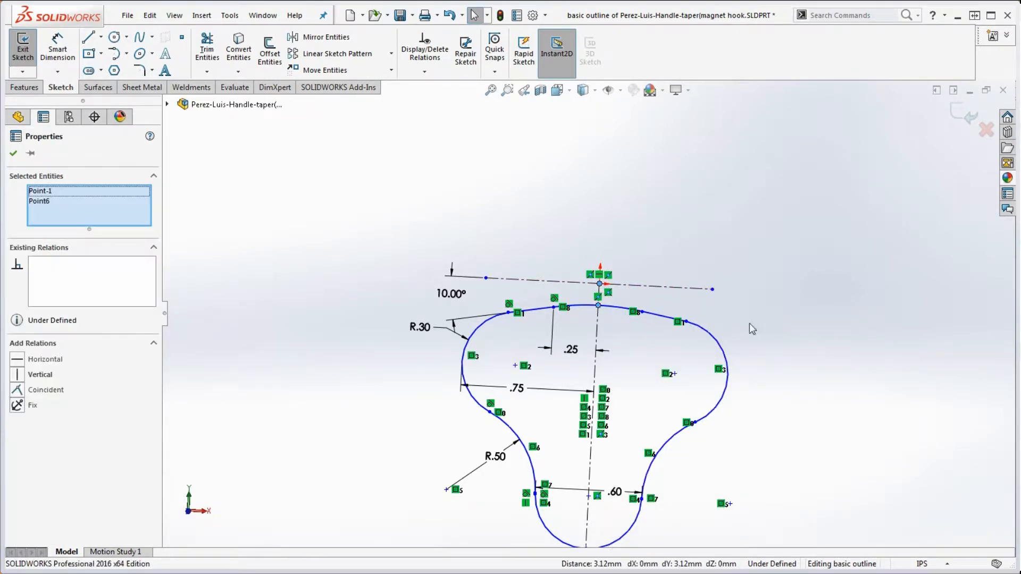
click(19, 392)
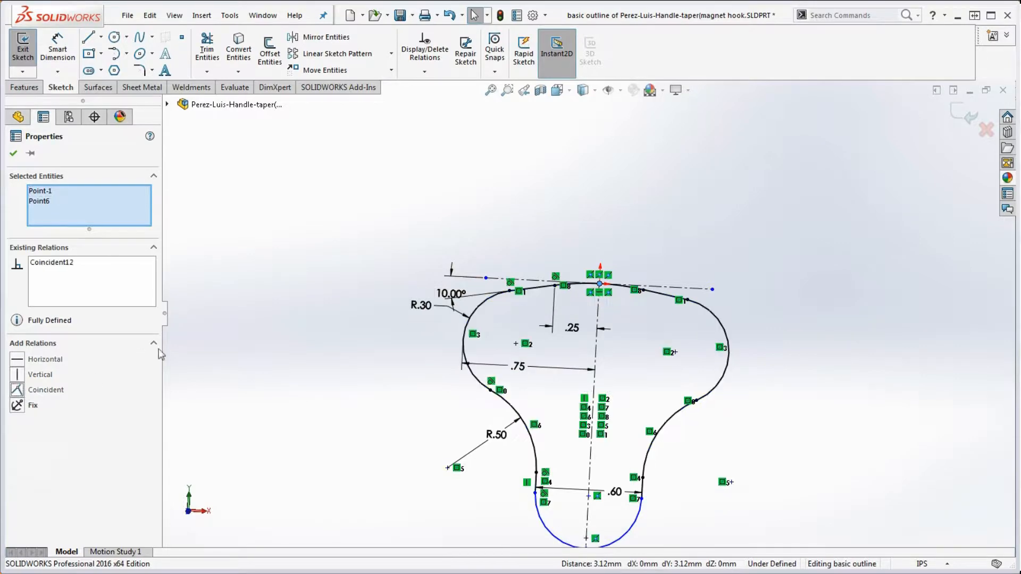
click(319, 355)
Step: Extend the vertical centerline below the outline and lower the bottom arc's right endpoint to about Y -1.32 in
scroll(628, 386, up, 3)
scroll(600, 437, down, 5)
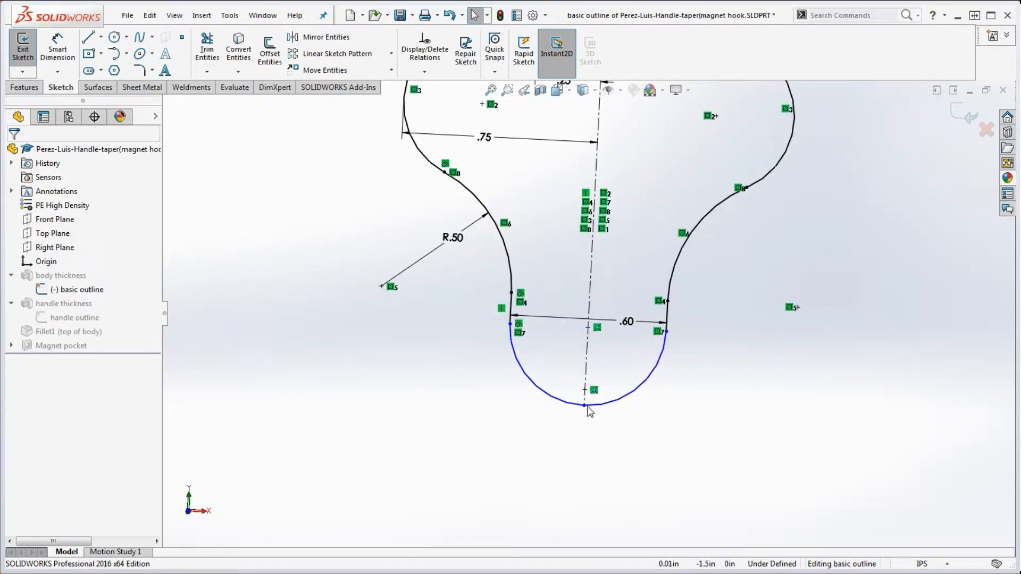
drag(584, 406, 579, 488)
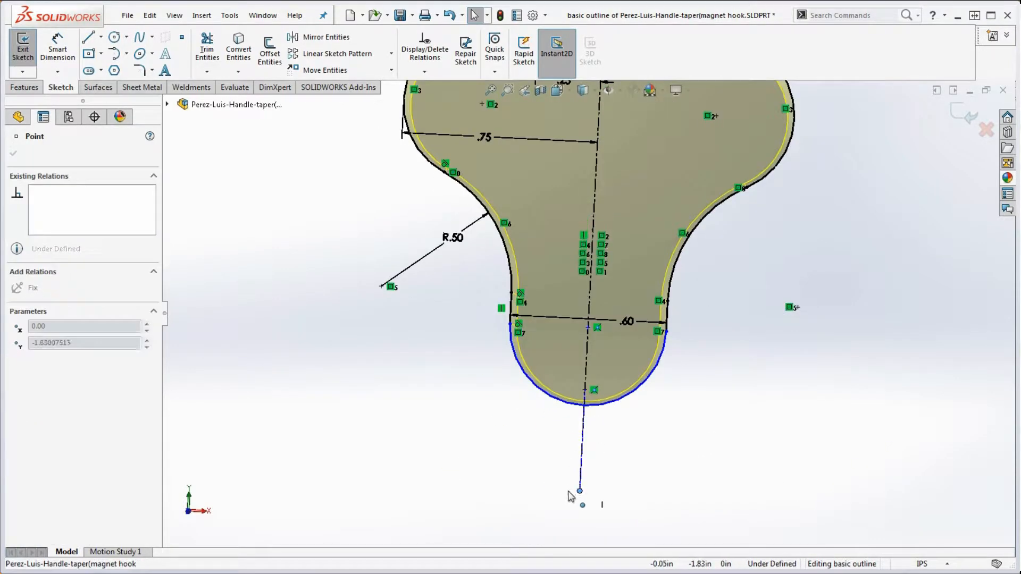
click(603, 403)
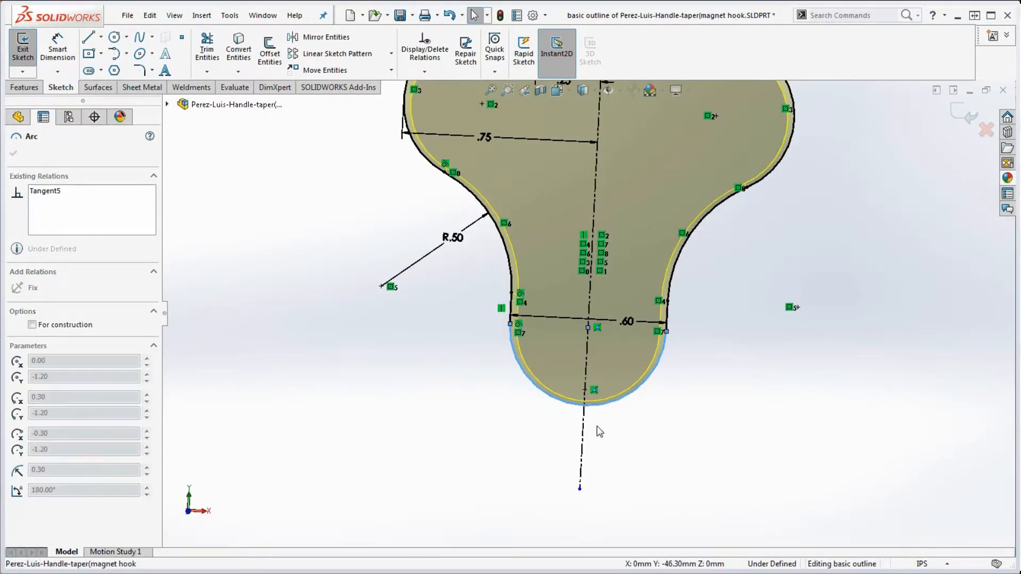
click(666, 331)
drag(664, 347, 679, 369)
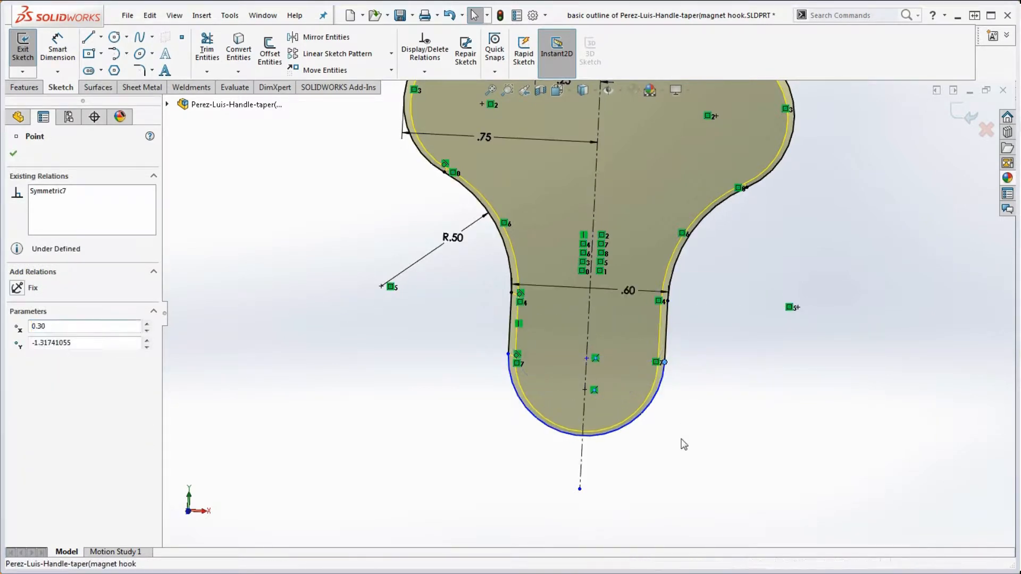
click(682, 437)
Step: Dimension the vertical distance between the bottom arc and the horizontal centerline, accepting the proposed value
key(f)
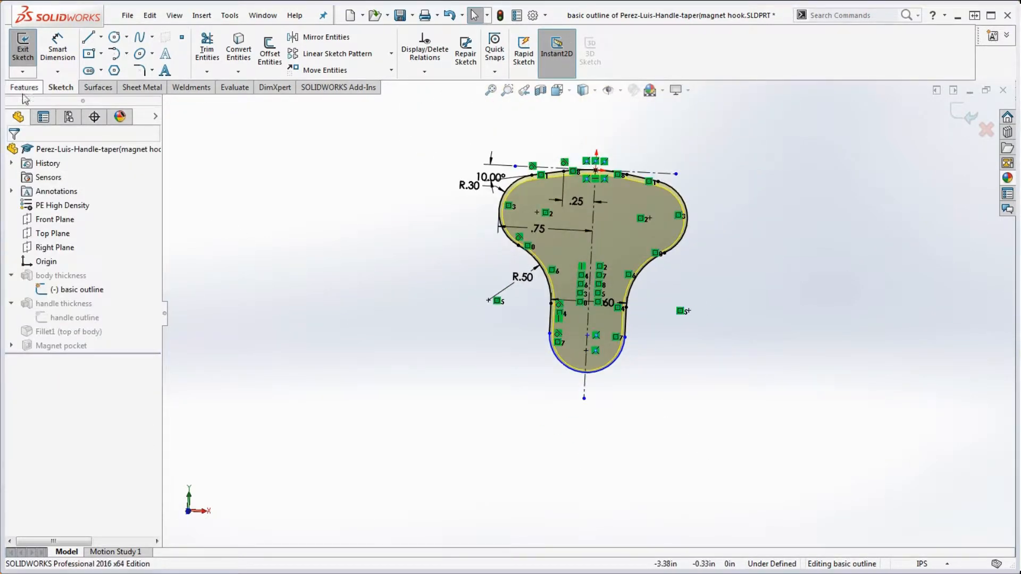
click(55, 51)
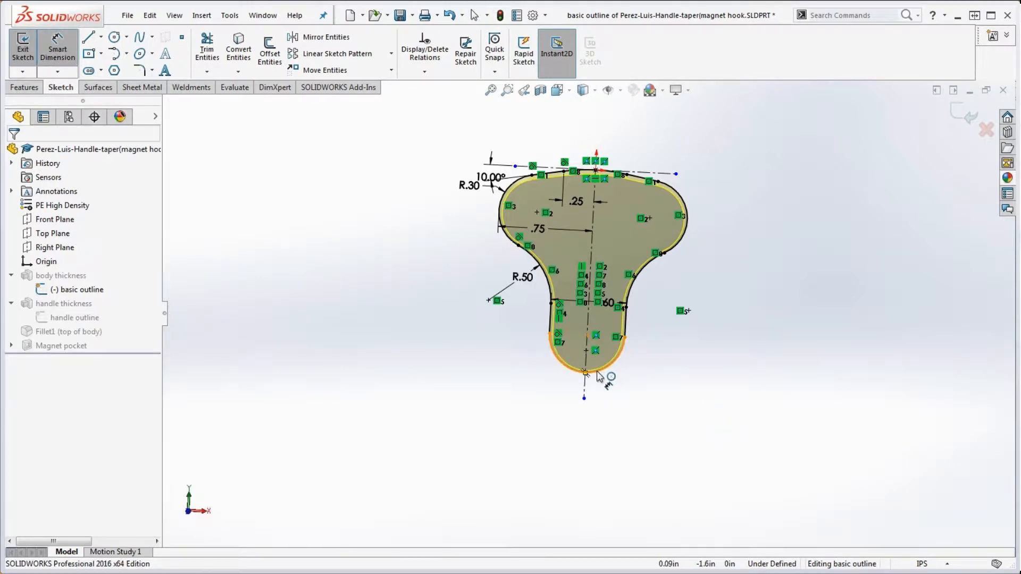
click(592, 372)
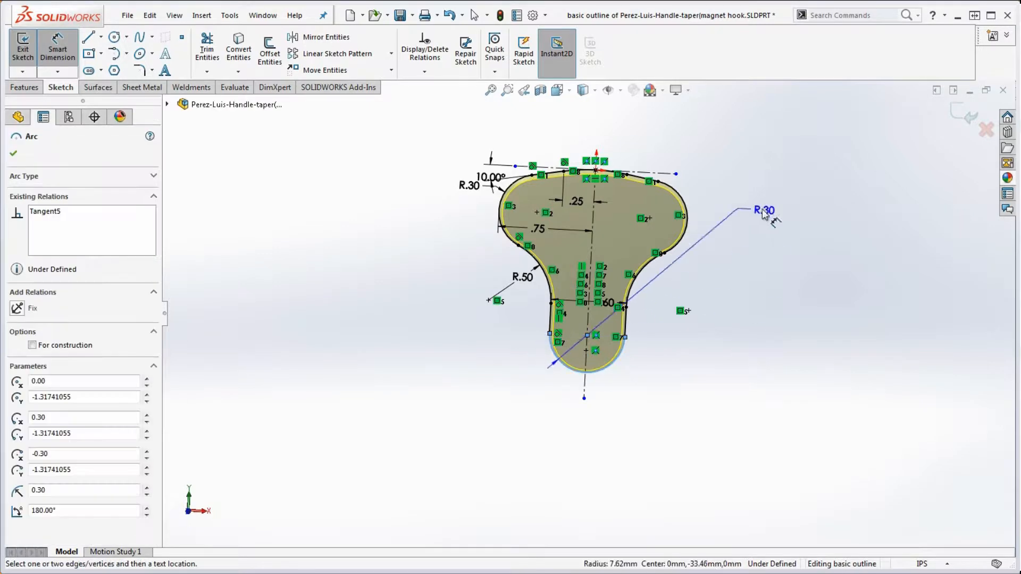
click(664, 173)
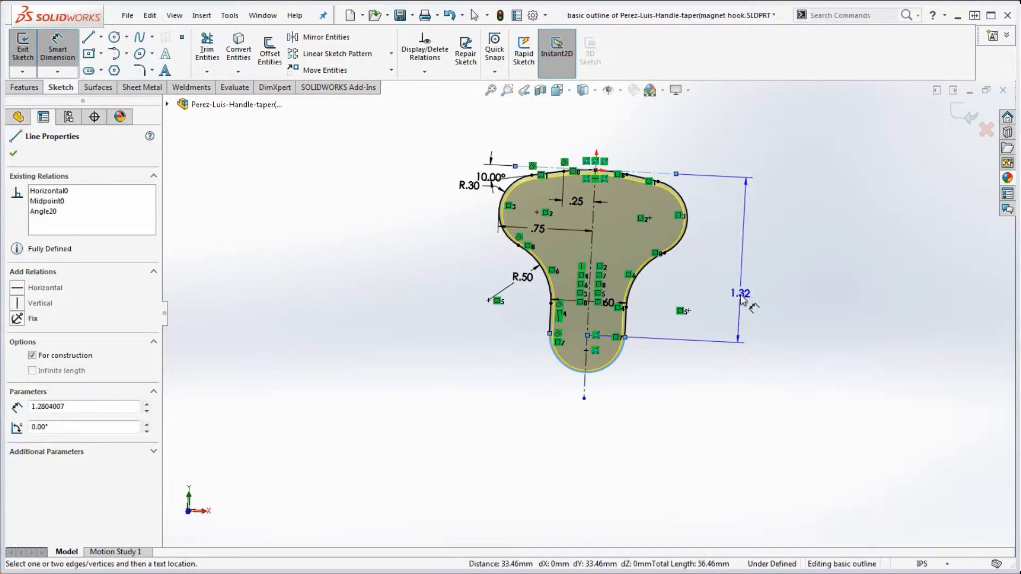
click(750, 295)
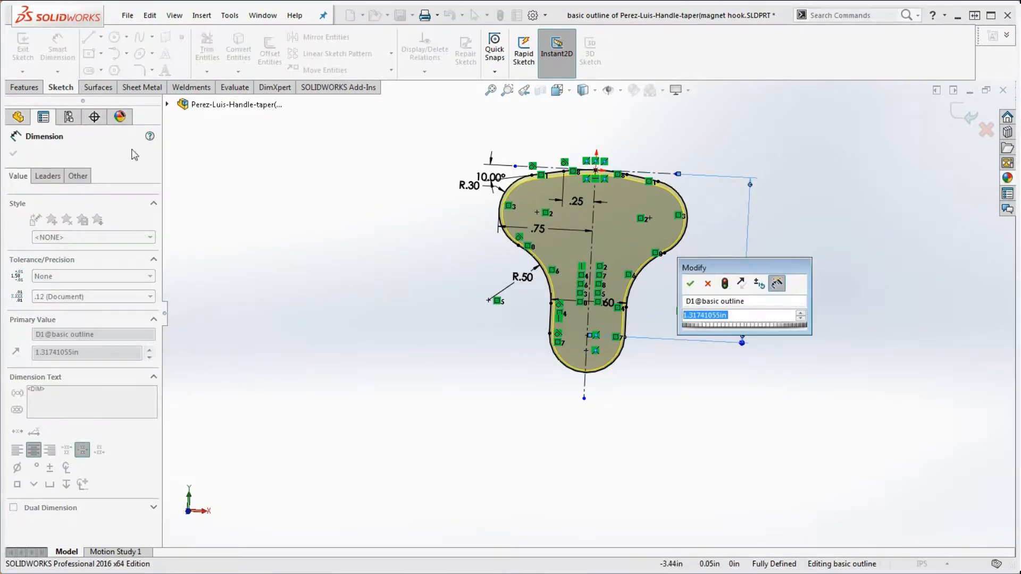
click(691, 285)
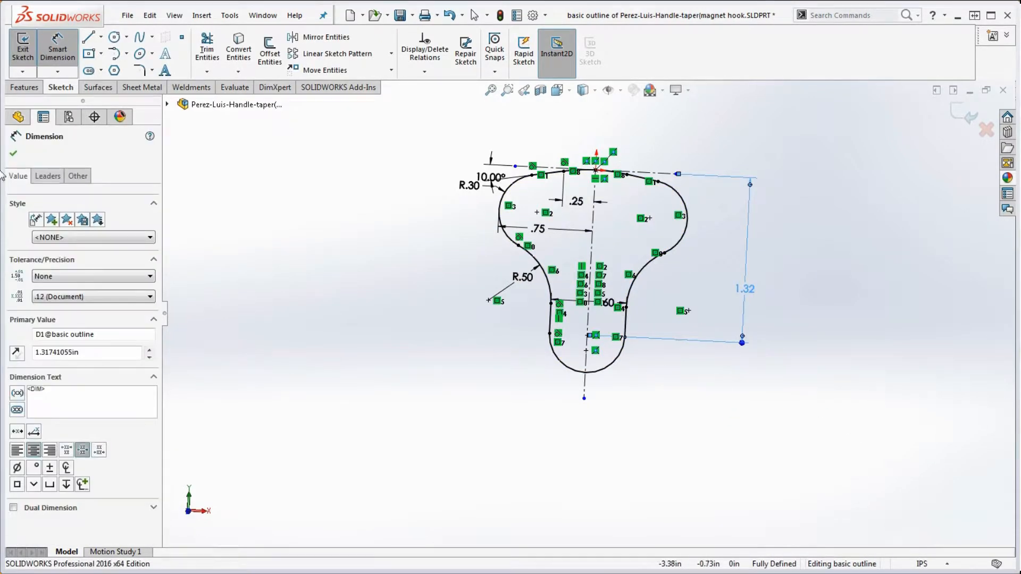
Step: Set the first arc condition of the new vertical dimension to Max
click(47, 176)
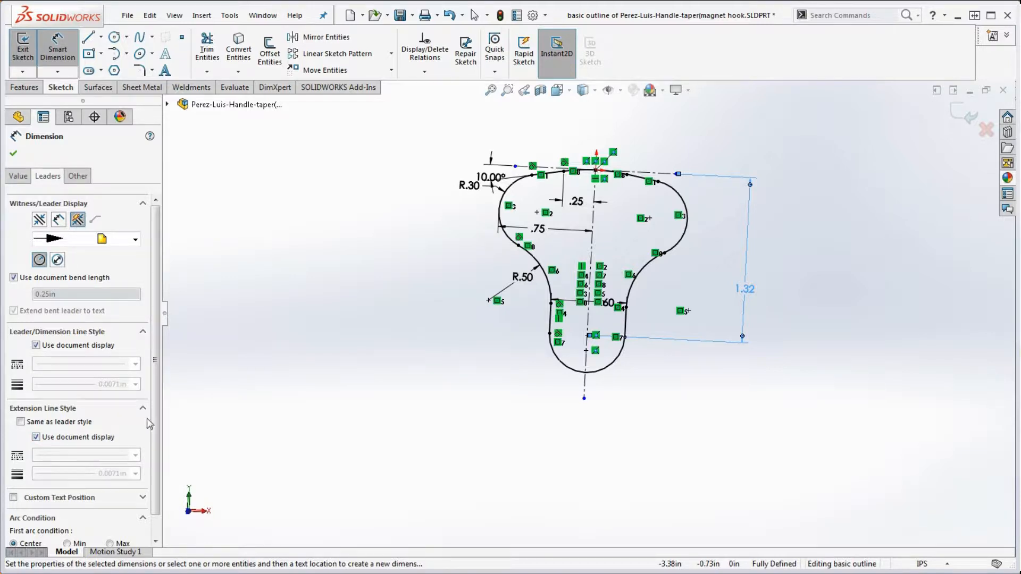
scroll(164, 484, down, 1)
click(110, 521)
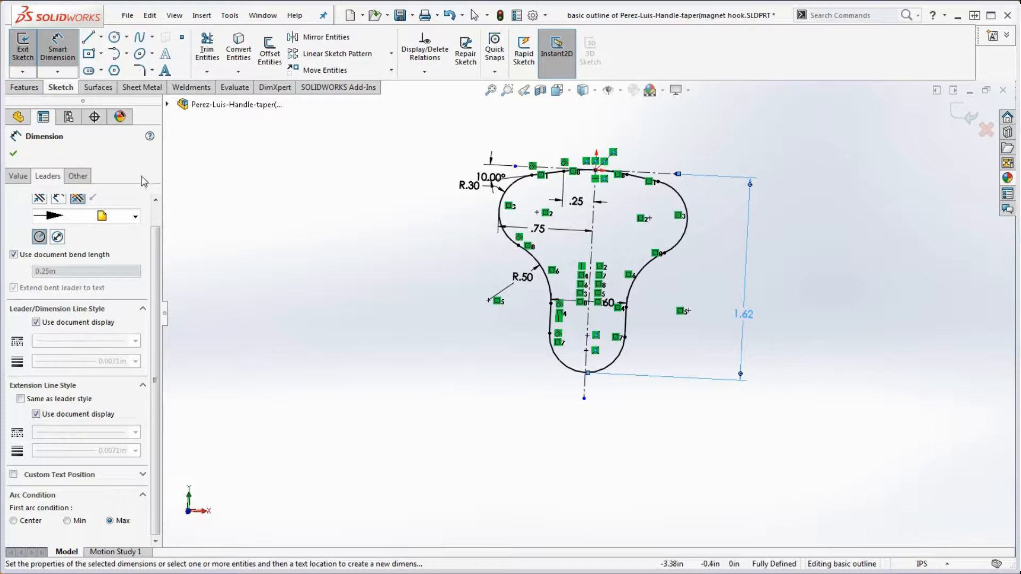
click(13, 153)
Step: Set the outline's overall height dimension to 1.5 in and rebuild the part to leave the sketch
double_click(744, 314)
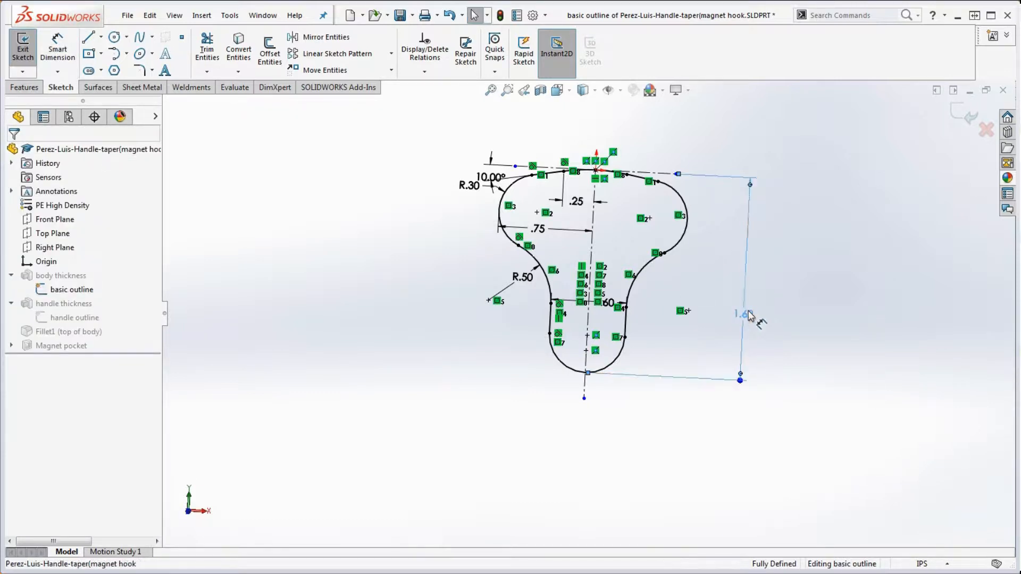
key(ctrl+a)
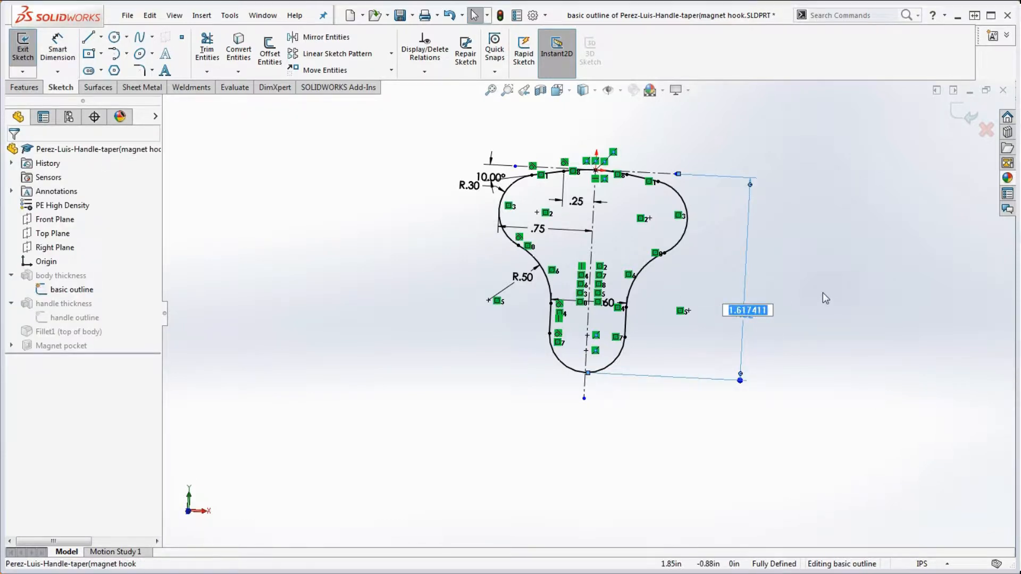
text(1.5)
key(Return)
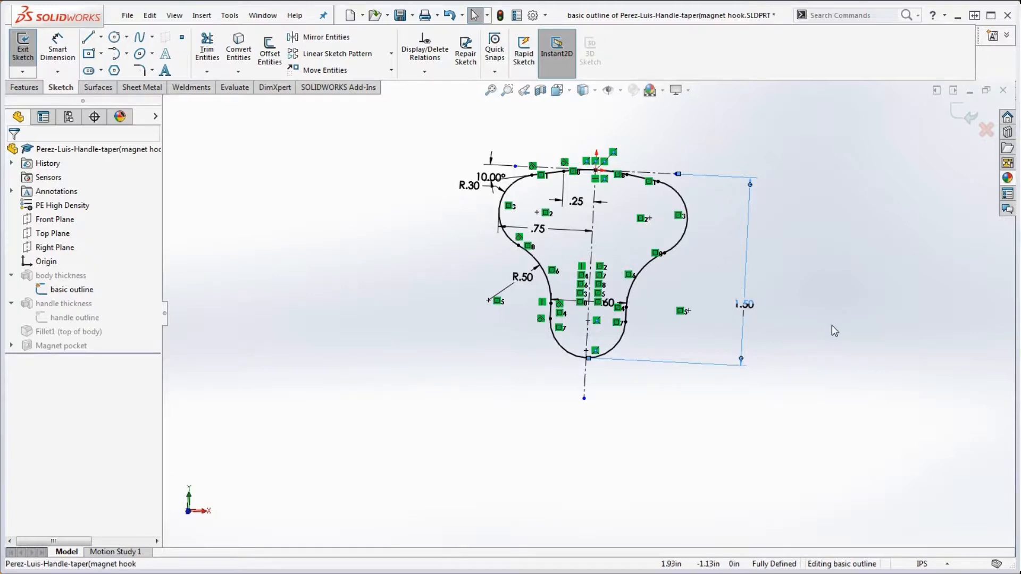
click(500, 15)
Step: Open the handle outline sketch for editing
middle_drag(572, 237, 521, 225)
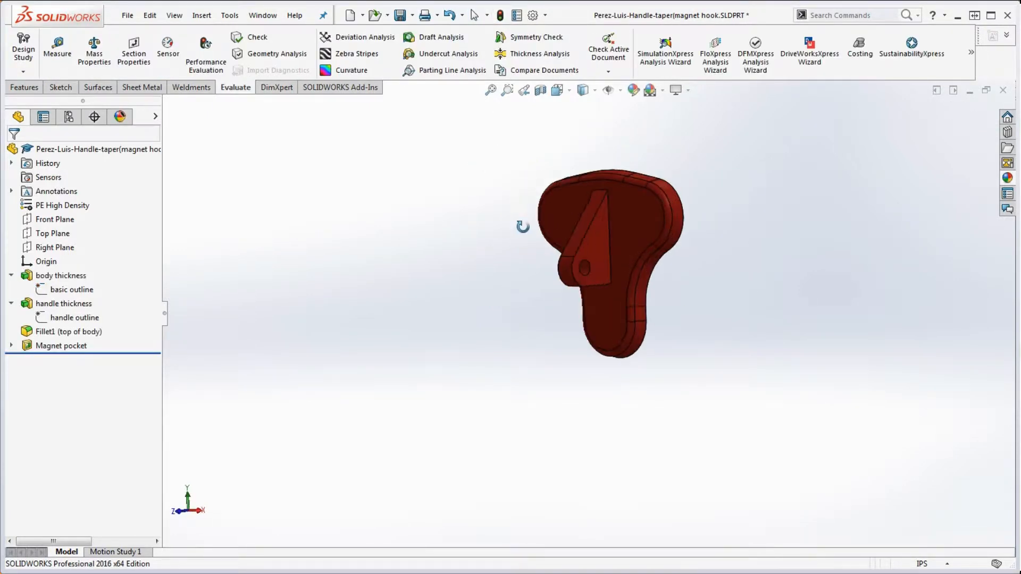
right_click(74, 320)
click(96, 280)
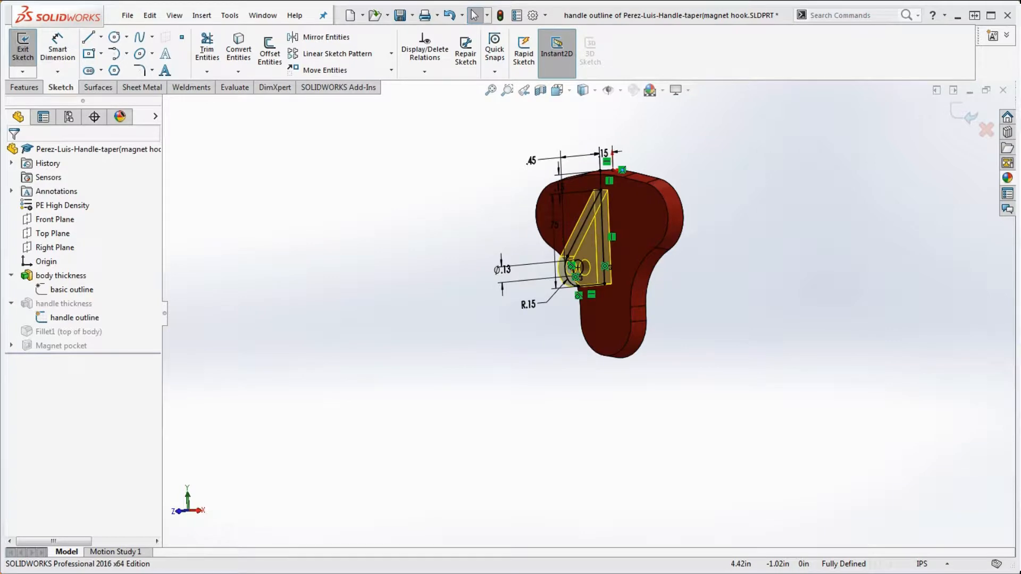
Step: Switch to Chrome, examine the hook mount sketch details in 02-Magnet-Hook-02-Sketch-Details.pdf, and return to SOLIDWORKS
drag(1020, 19, 566, 12)
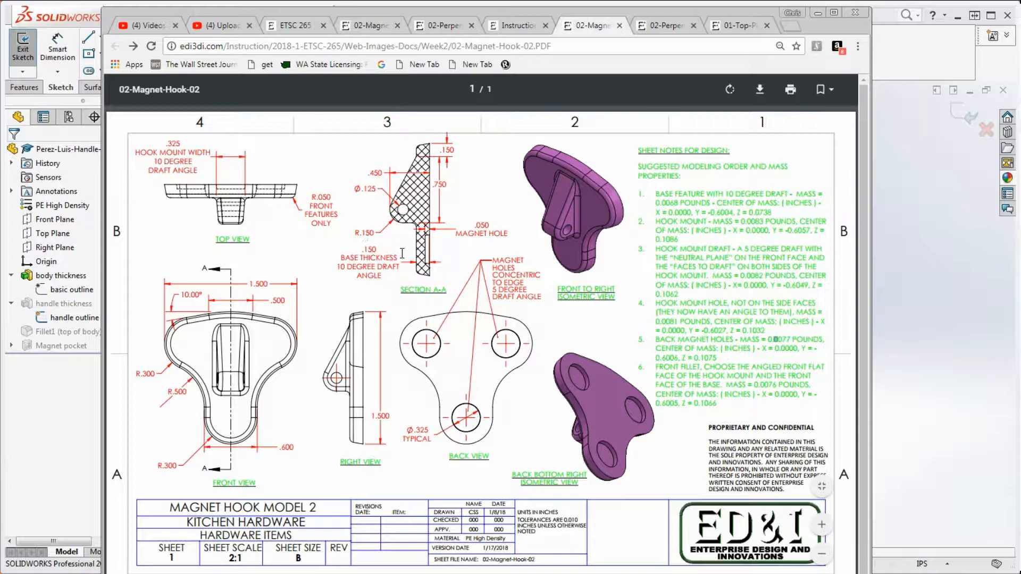
click(372, 25)
scroll(598, 425, down, 1)
scroll(601, 452, down, 3)
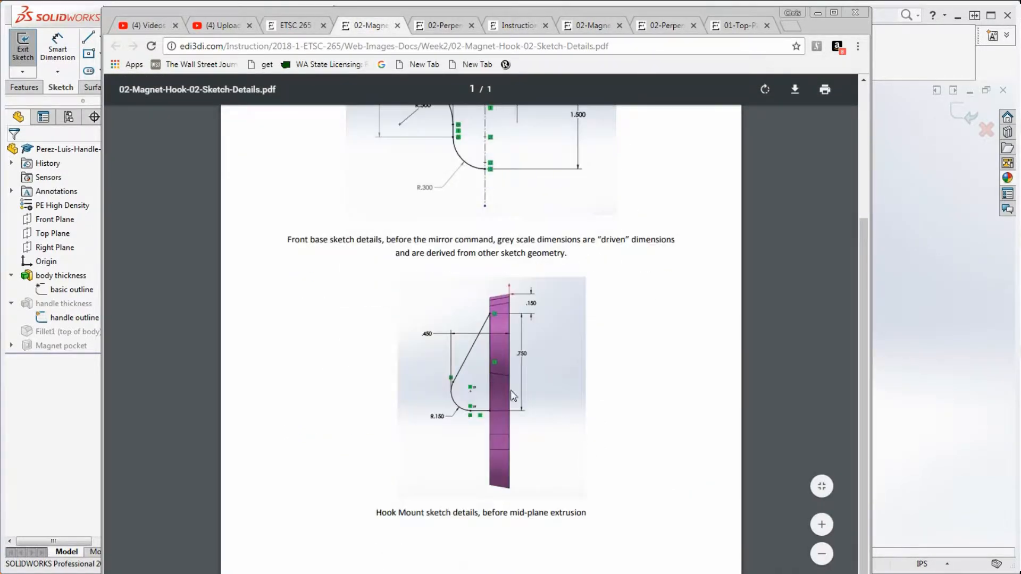
right_click(493, 314)
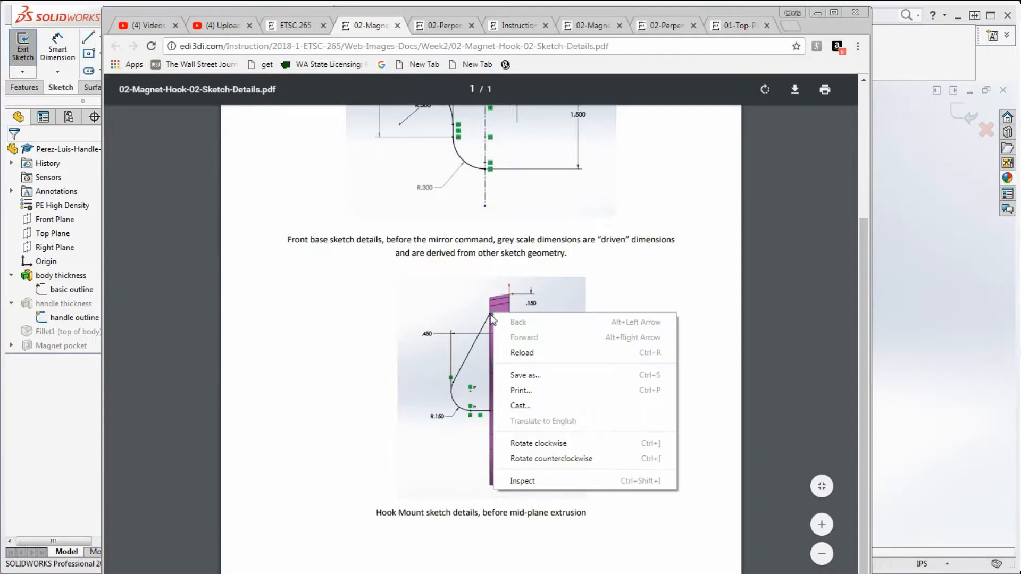
click(587, 297)
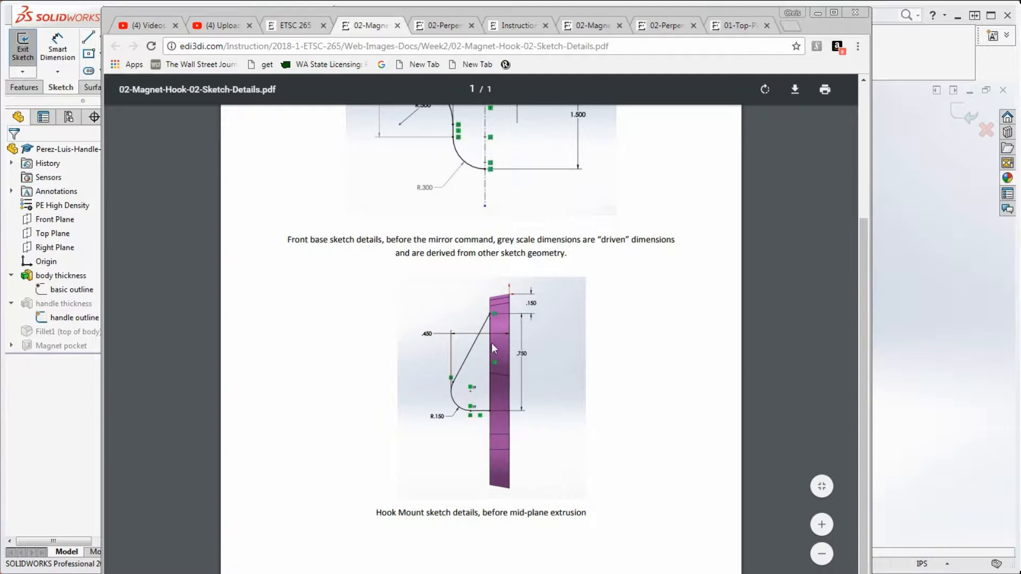
right_click(664, 351)
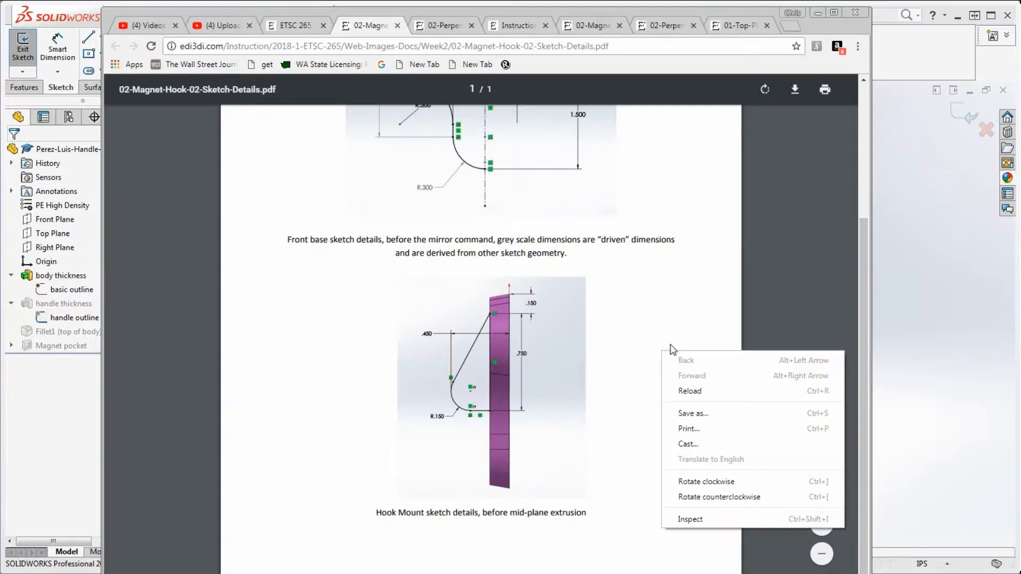
click(680, 305)
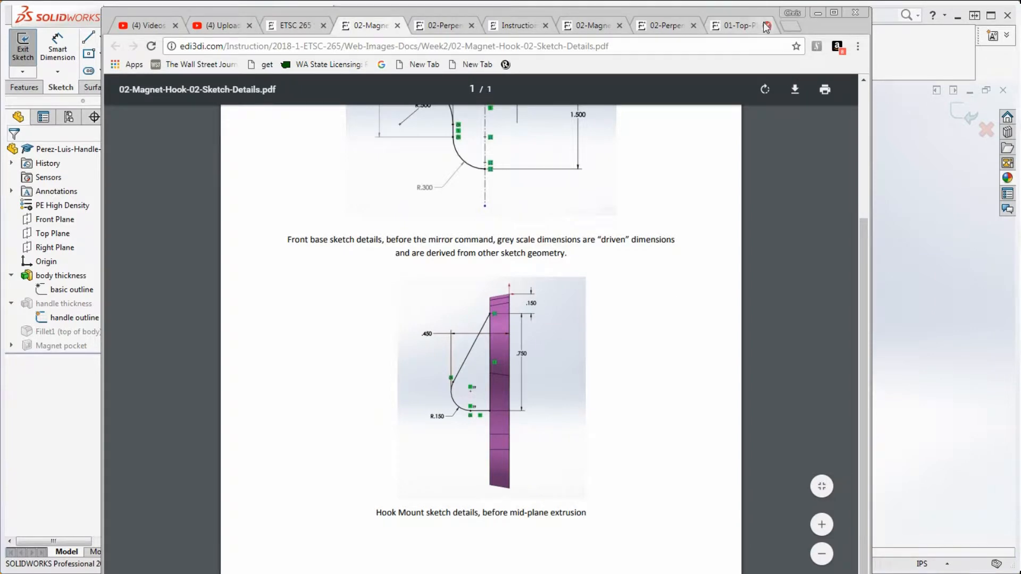
drag(681, 15, 1020, 204)
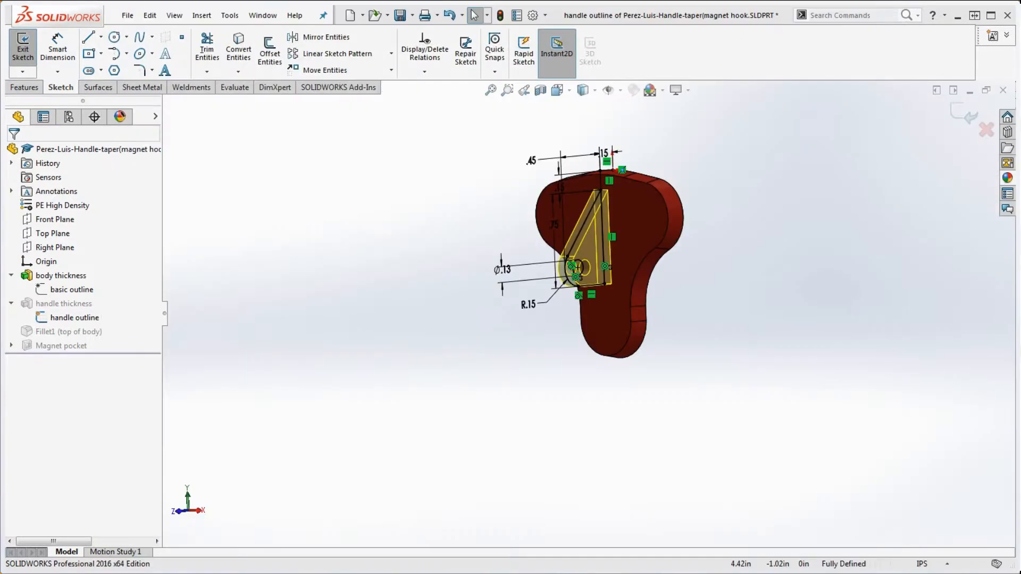
Step: Delete the horizontal and vertical construction lines above the handle outline, viewing the sketch from the right
mouse_move(755, 372)
middle_down()
mouse_move(799, 379)
mouse_move(829, 358)
mouse_move(758, 380)
middle_up()
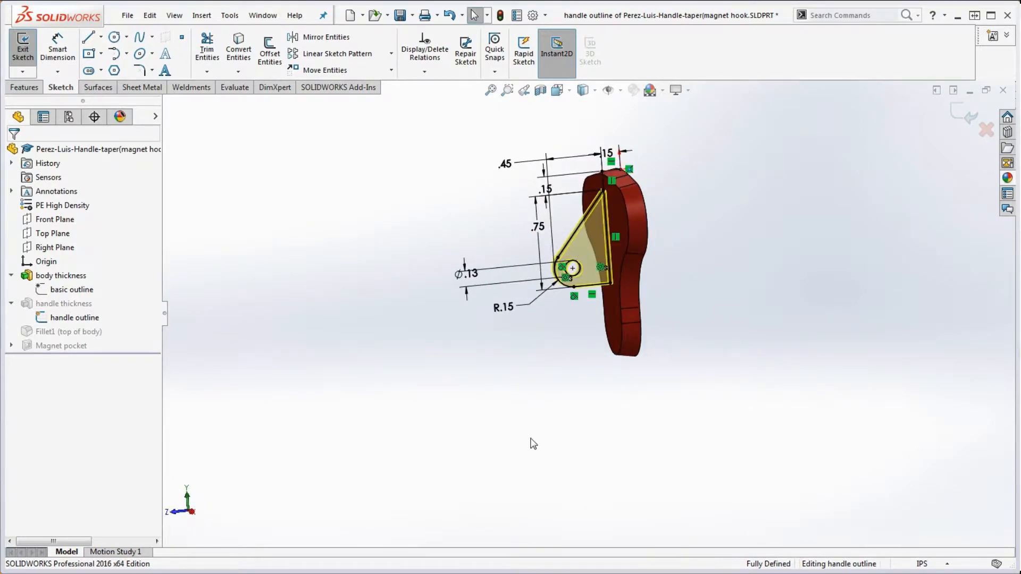
right_drag(526, 444, 601, 435)
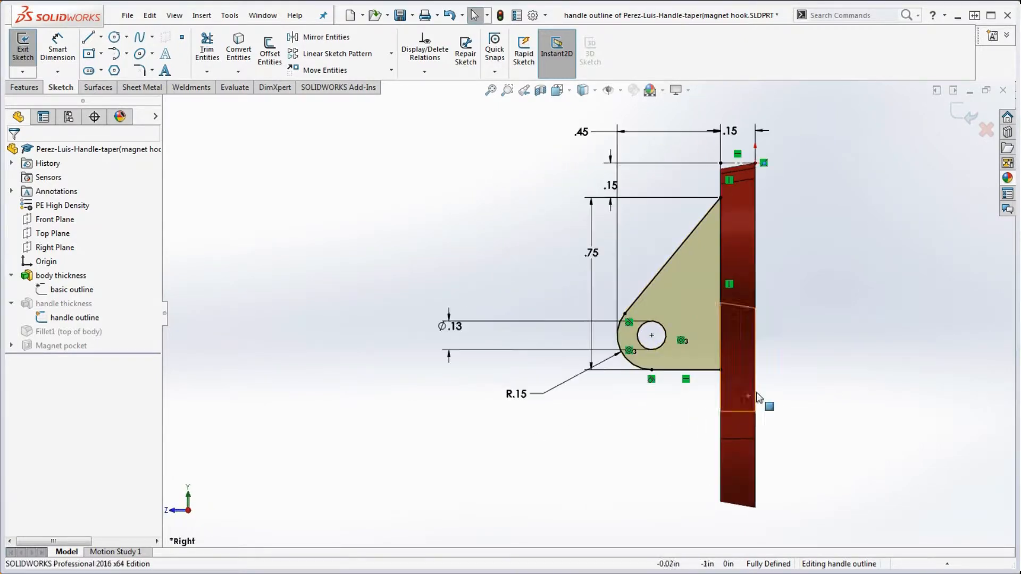
click(732, 164)
key(Delete)
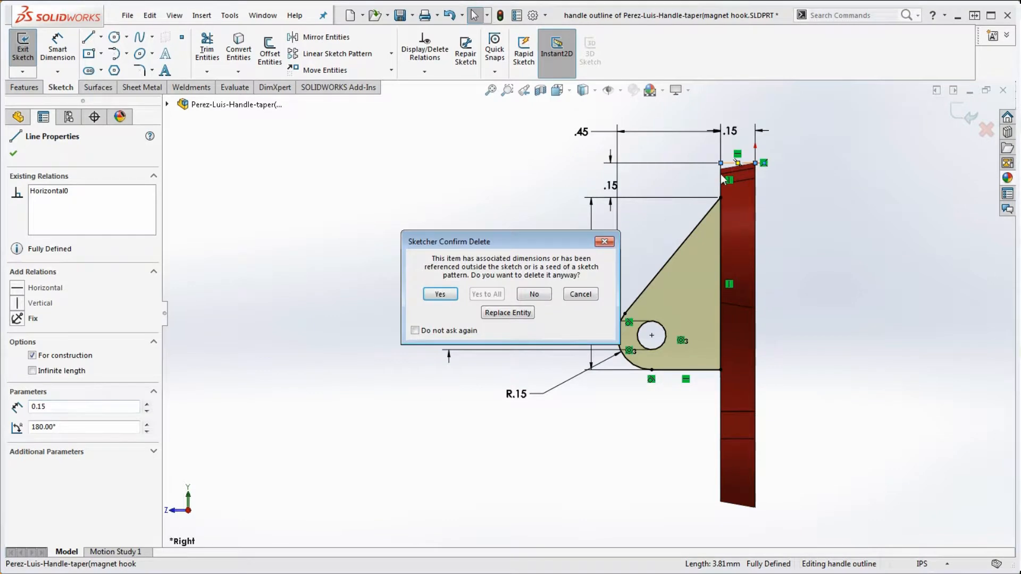
click(447, 295)
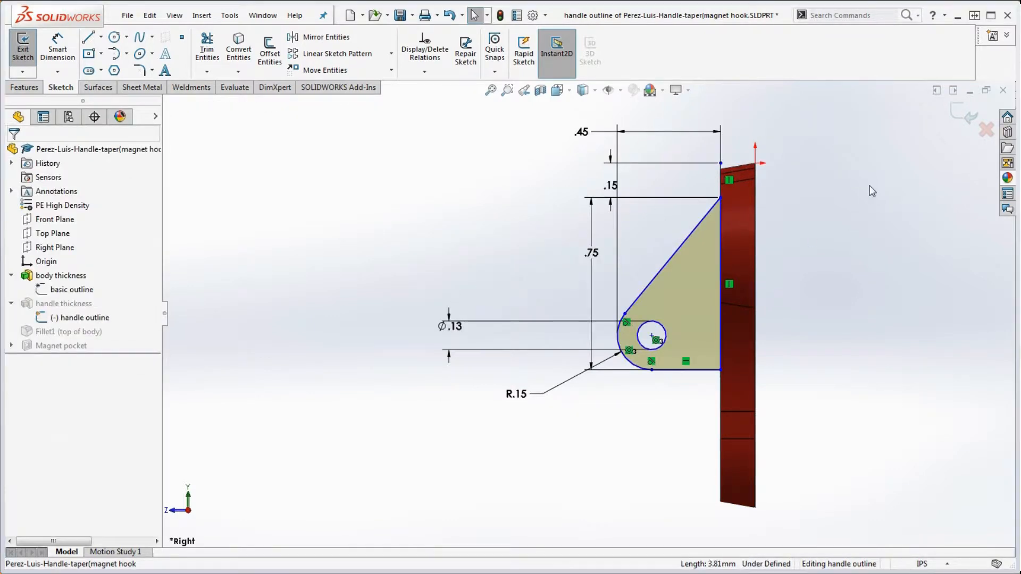
click(721, 171)
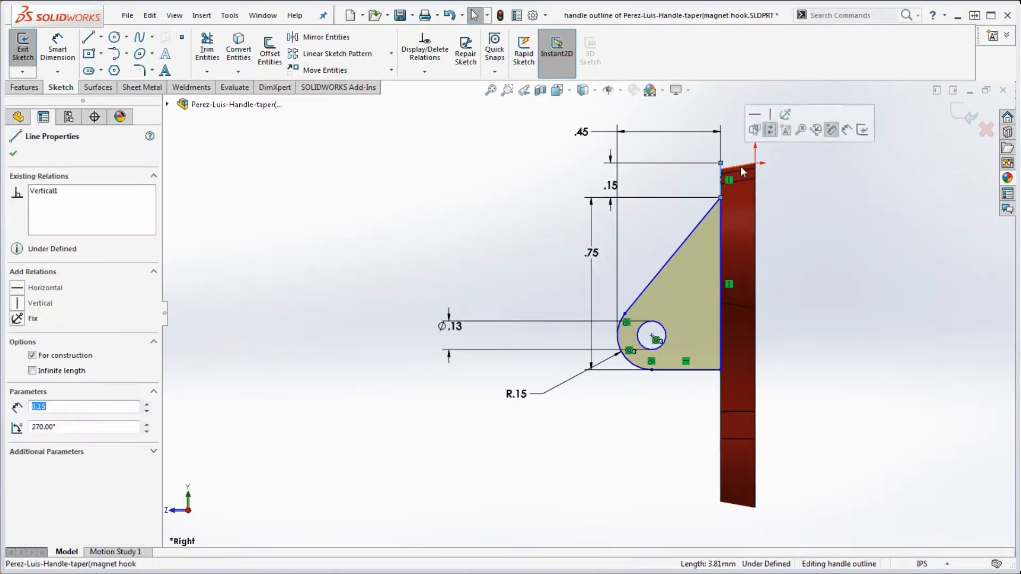
key(Delete)
click(440, 294)
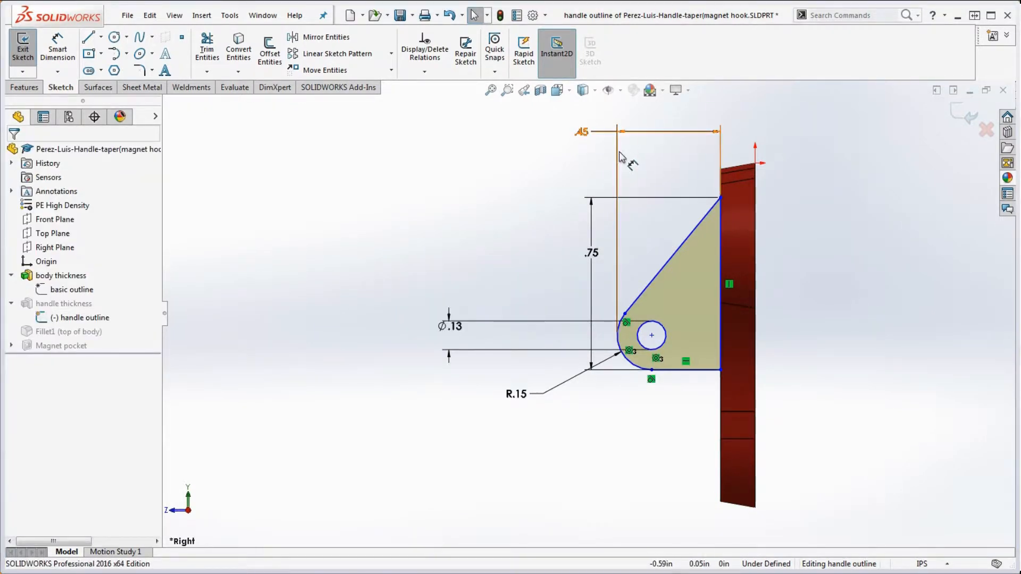
Step: Reattach the .45 horizontal dimension to the body's back edge and make the outline's top corner coincident with the body's front edge
click(582, 132)
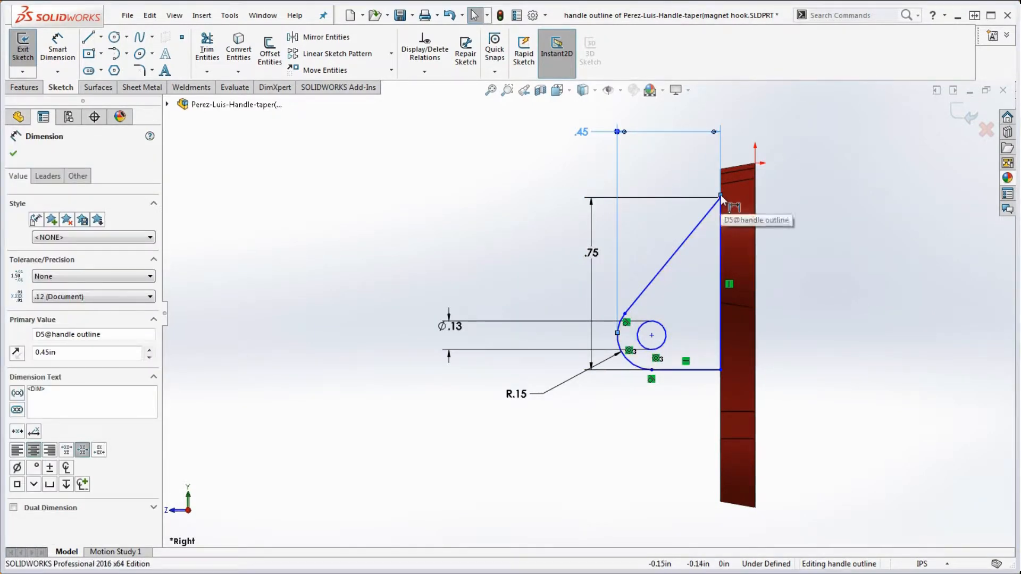
drag(720, 194, 757, 203)
click(828, 229)
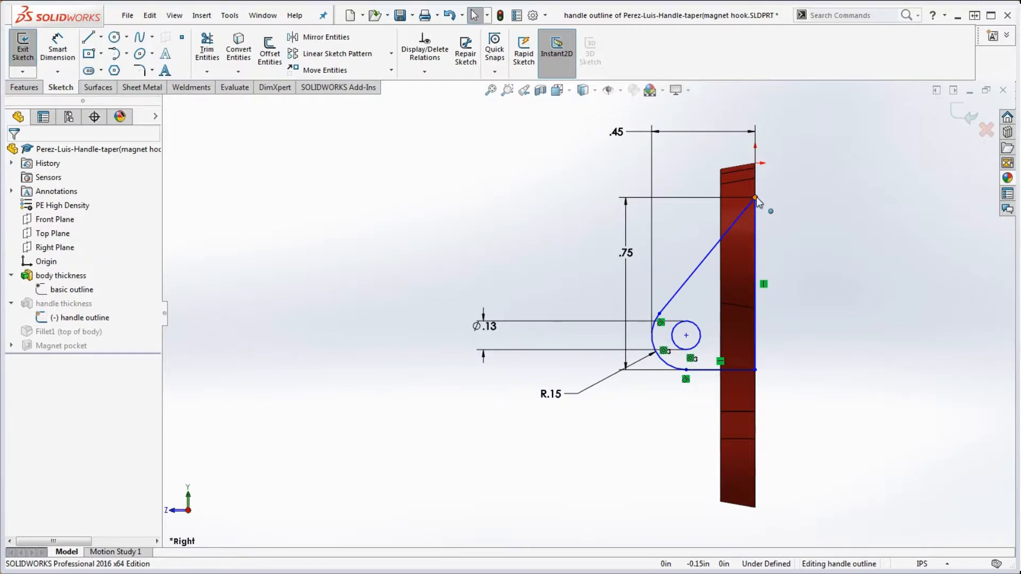
mouse_move(756, 198)
mouse_down()
mouse_move(724, 191)
mouse_move(721, 210)
mouse_up()
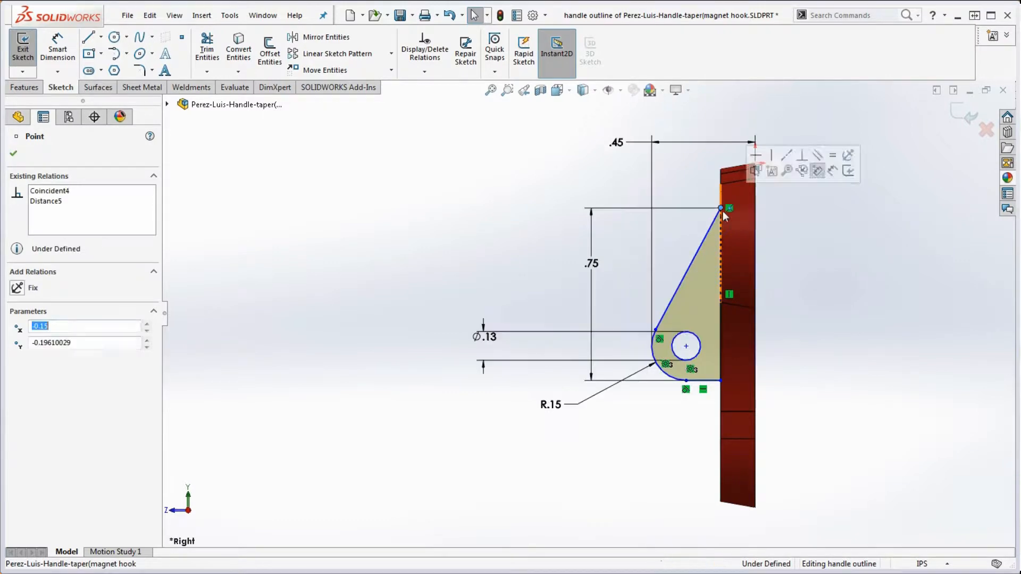
click(873, 347)
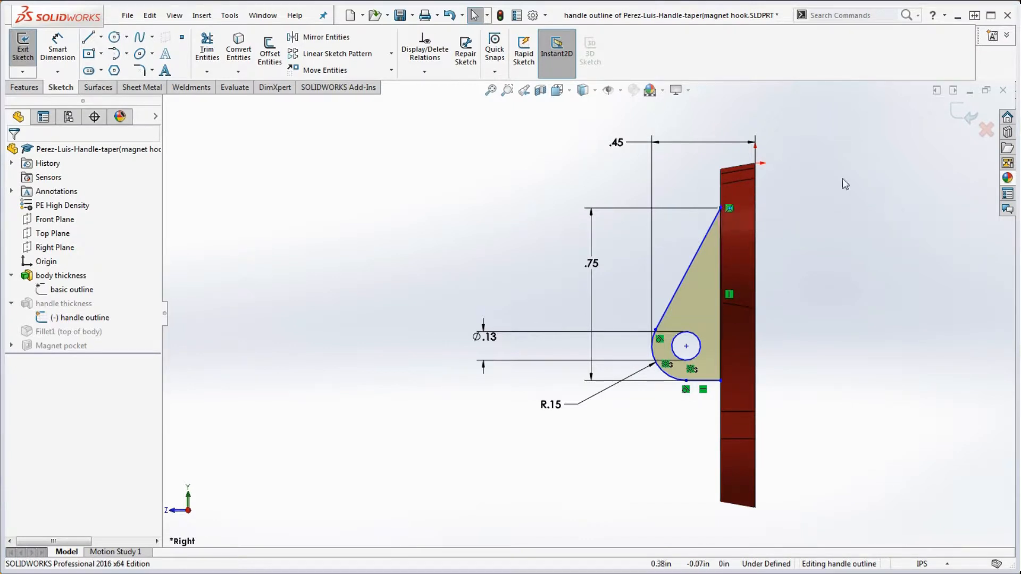
Step: Dimension the vertical distance between the origin and the handle outline's top corner as 0.15 in
click(47, 53)
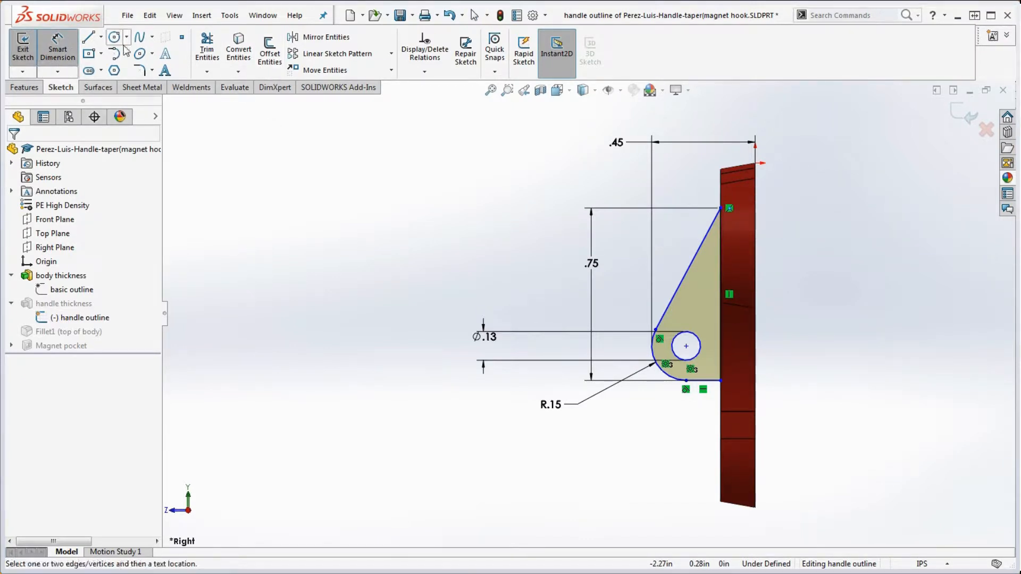
click(722, 208)
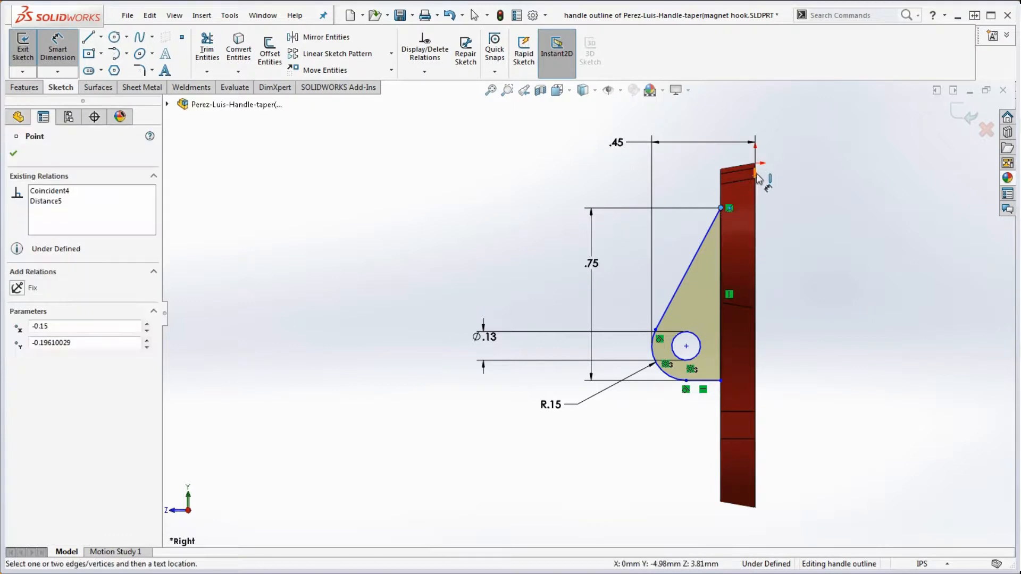
click(755, 164)
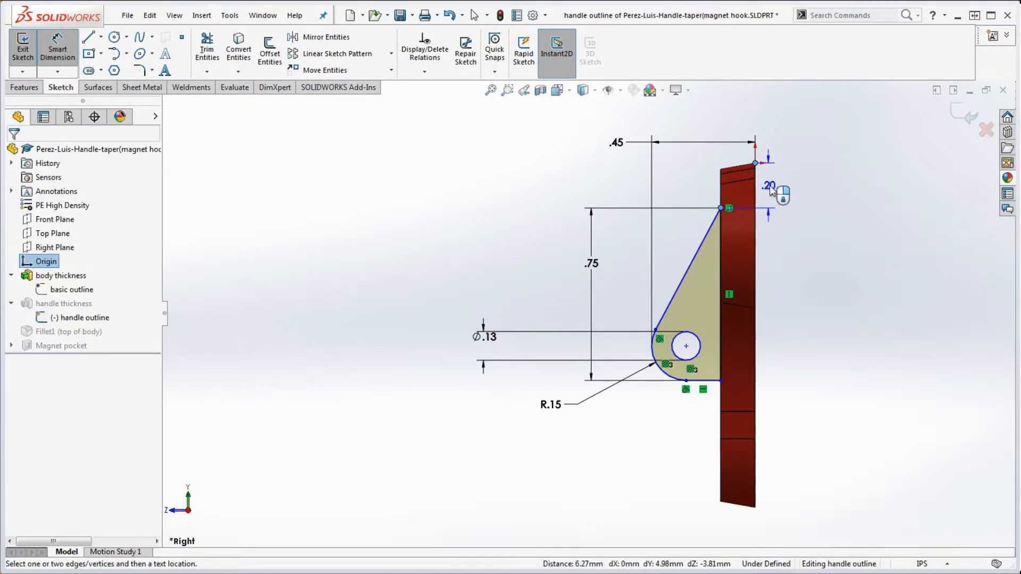
click(774, 190)
text(.15)
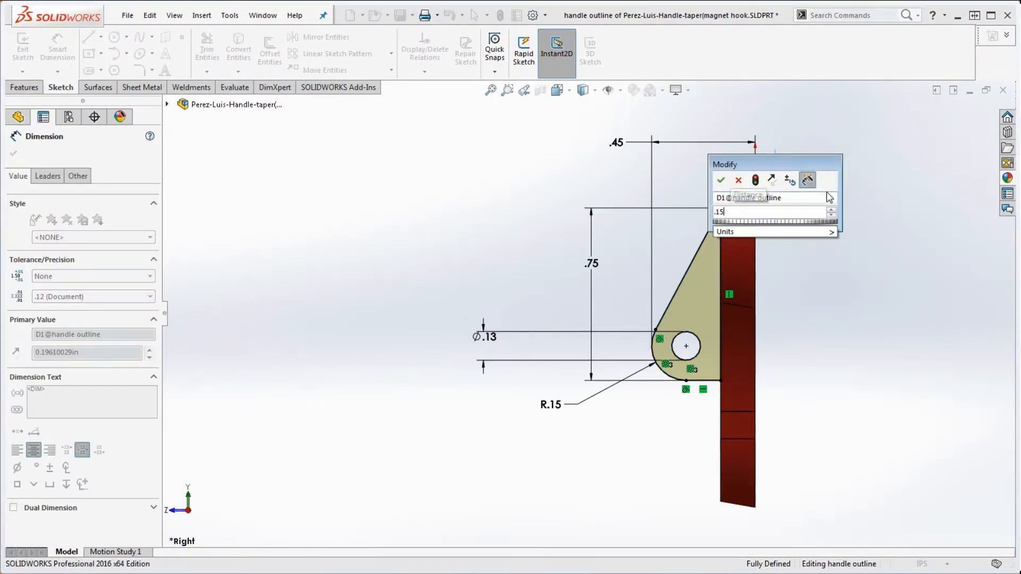
key(Return)
click(846, 325)
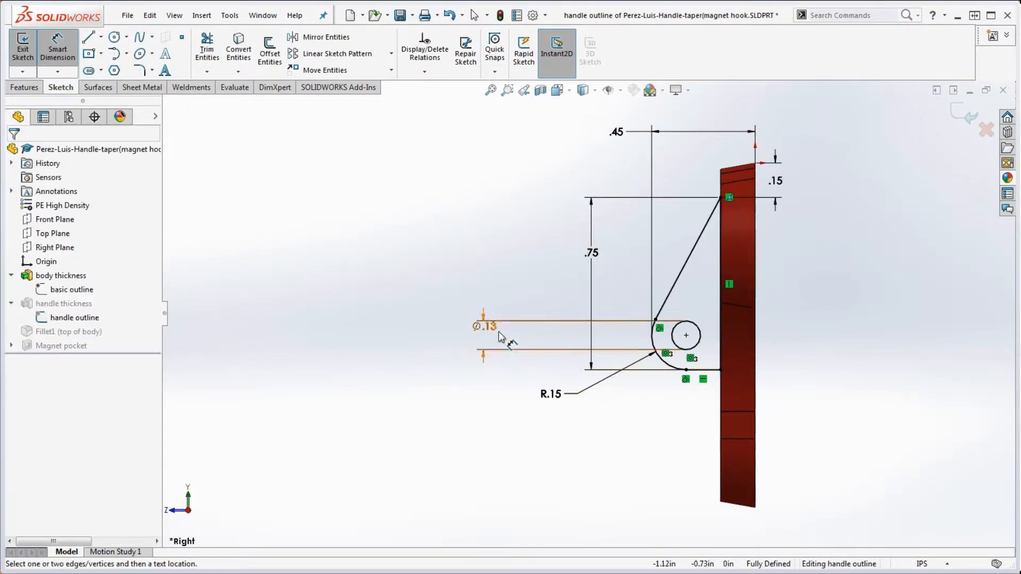
key(Escape)
Step: Change the hole's diameter dimension to a diameter leader display and move its text up beside the handle outline
click(500, 353)
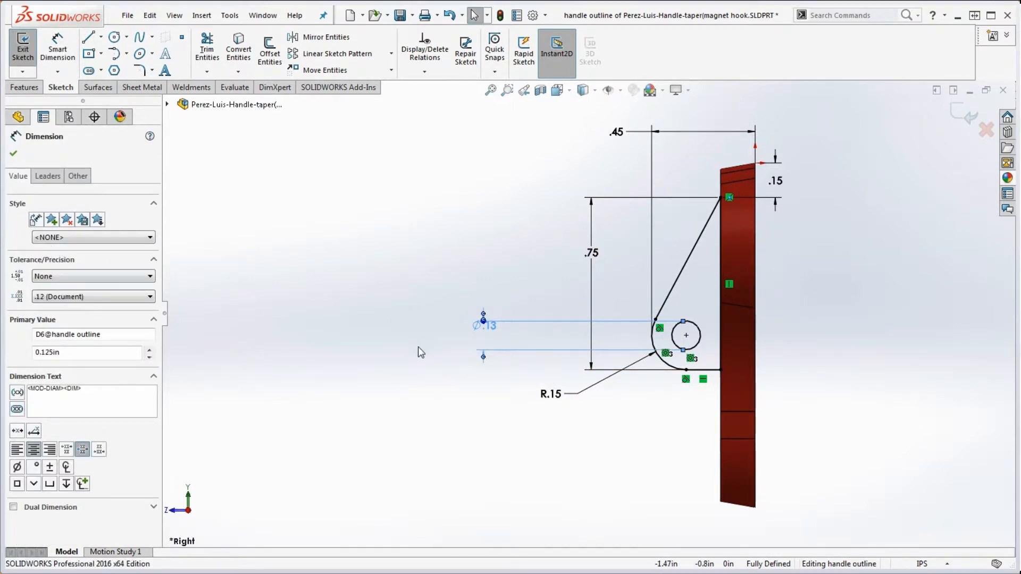
drag(557, 367, 472, 298)
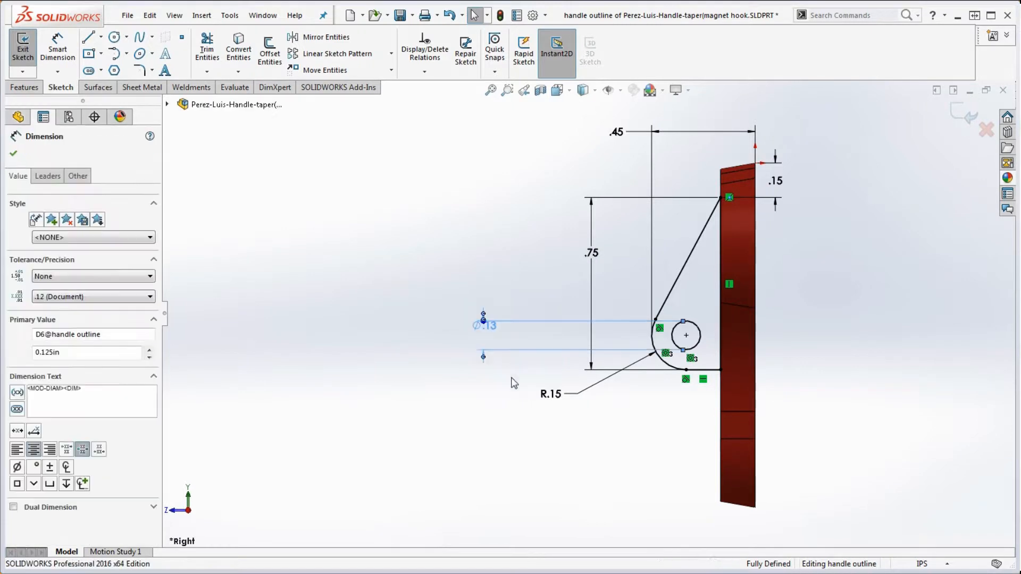
click(55, 175)
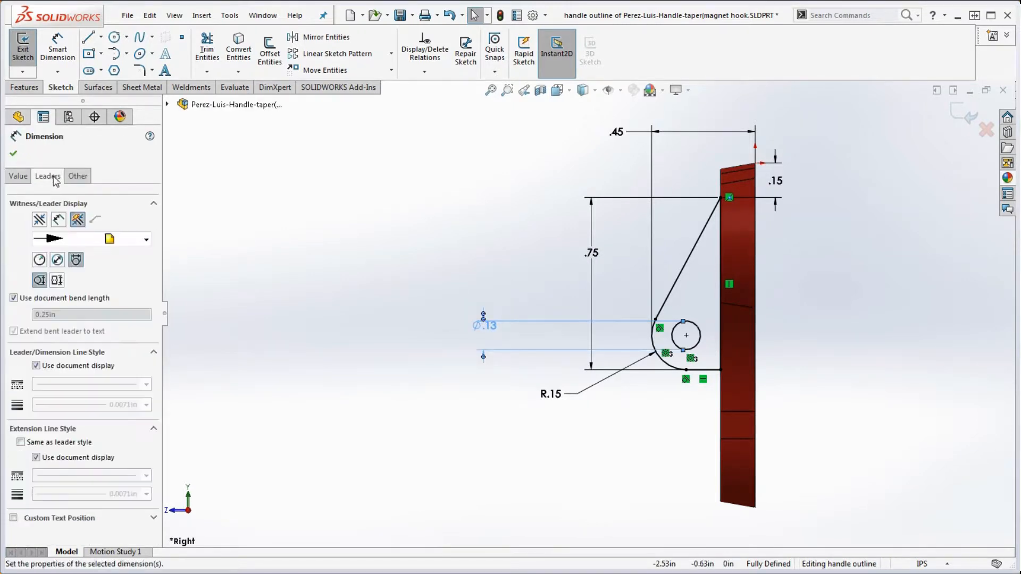
click(58, 260)
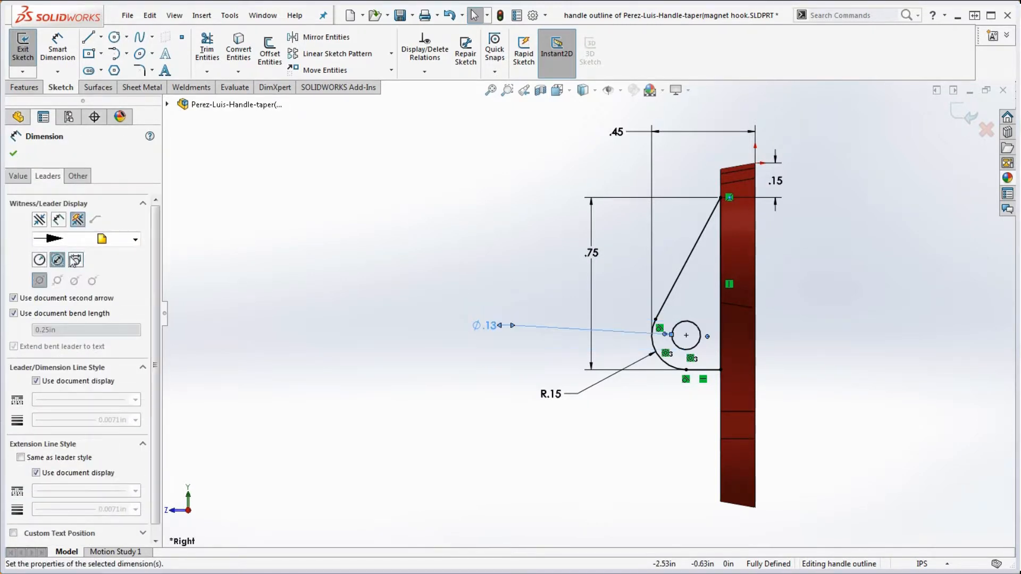
click(406, 226)
drag(492, 327, 545, 287)
click(545, 287)
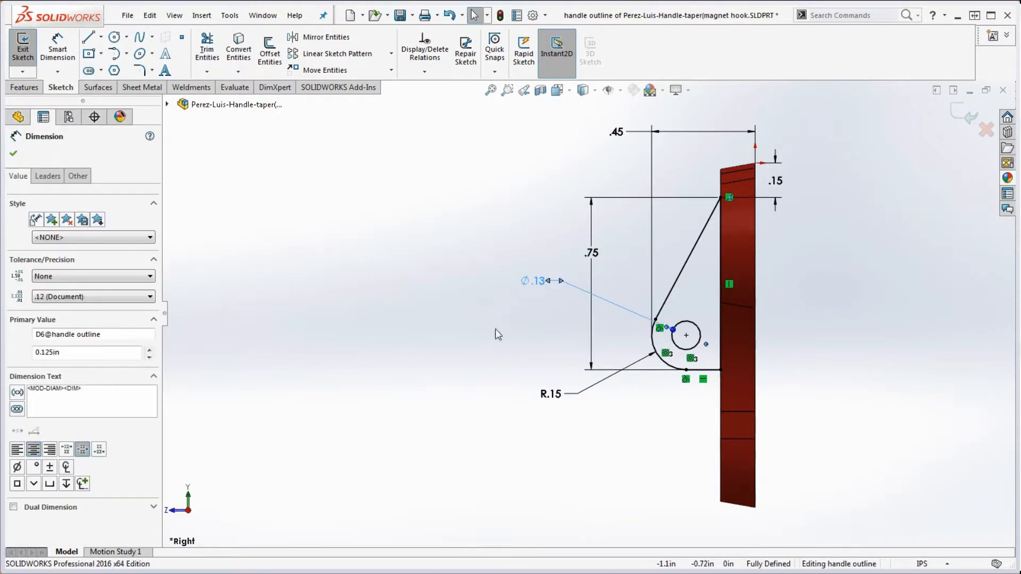
Step: Set the hole diameter dimension's precision to three decimal places and rebuild the part to leave the sketch
click(79, 296)
click(53, 334)
click(482, 302)
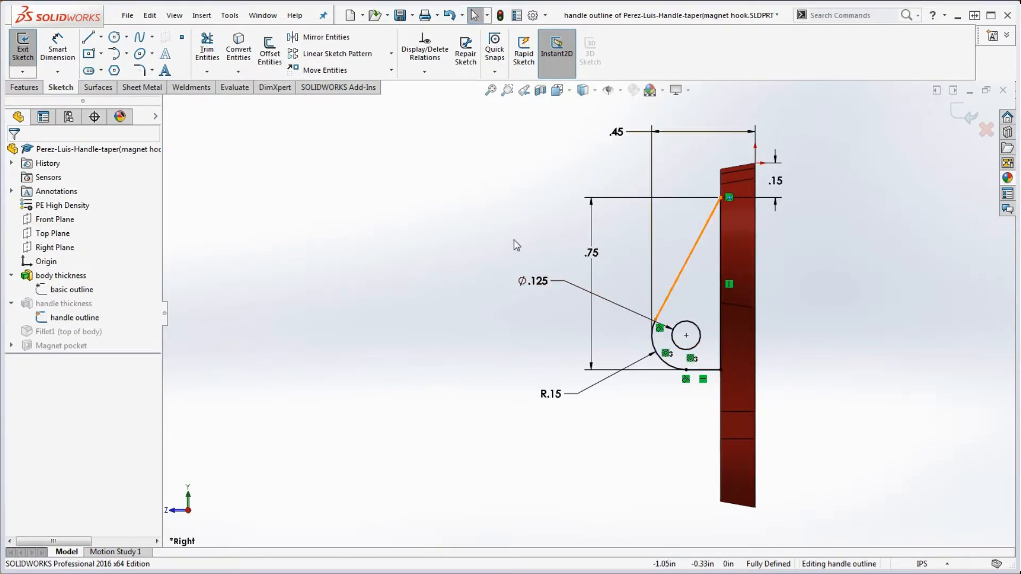
click(500, 15)
Step: Set the handle thickness extrusion's width to .375 in directly on the model and rebuild the part
middle_drag(525, 132, 609, 192)
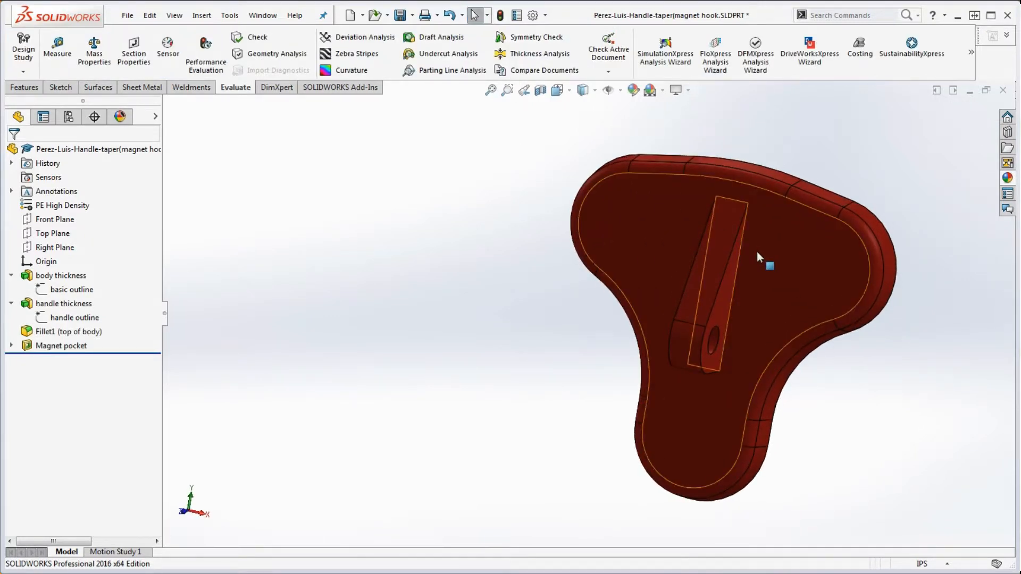
click(730, 232)
mouse_move(826, 142)
middle_down()
mouse_move(840, 138)
mouse_move(834, 144)
middle_up()
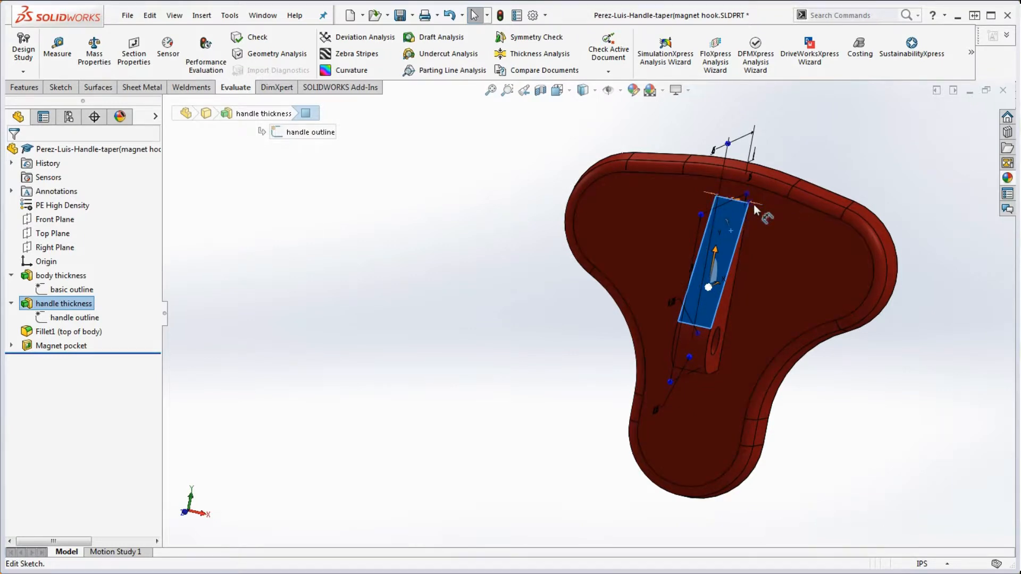
click(736, 202)
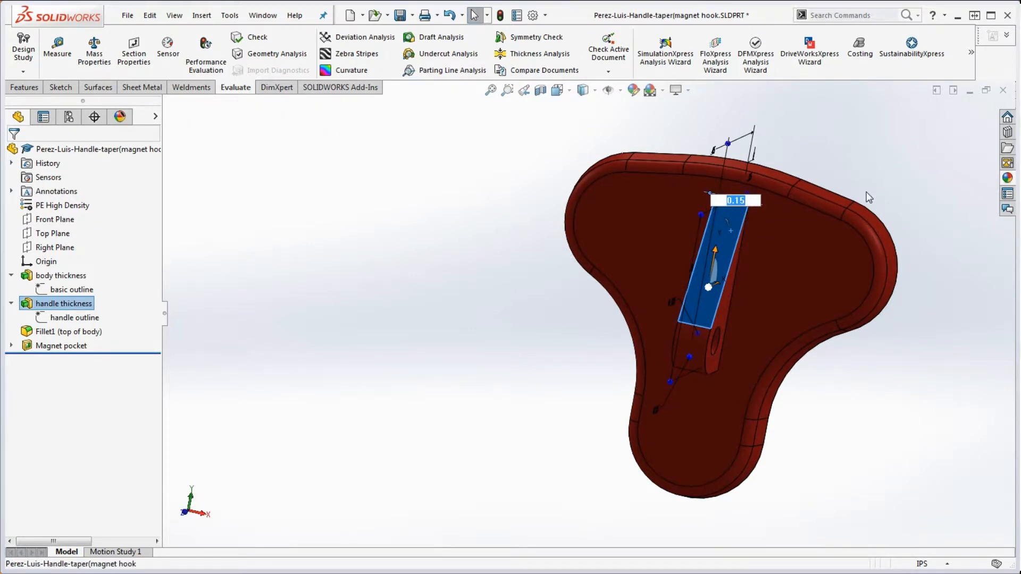
text(.375)
key(Return)
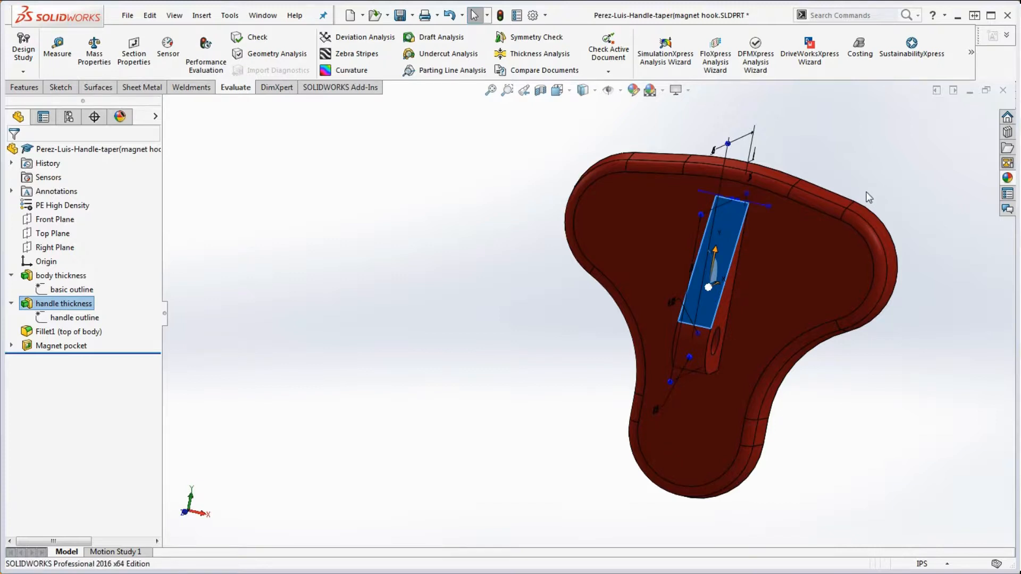
click(499, 14)
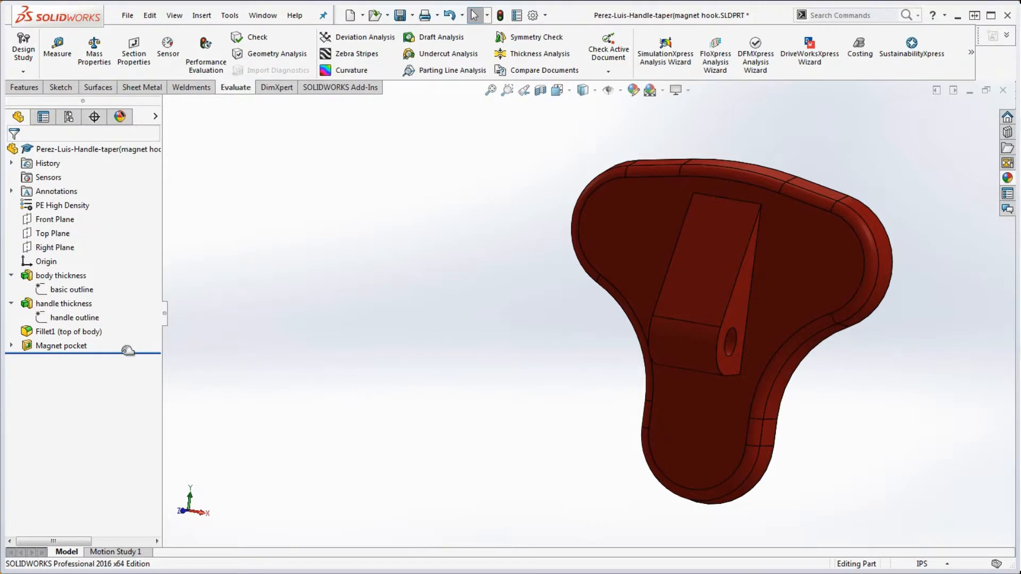
Step: Roll the model back to just after the handle thickness feature, before the body fillet
drag(129, 352, 121, 324)
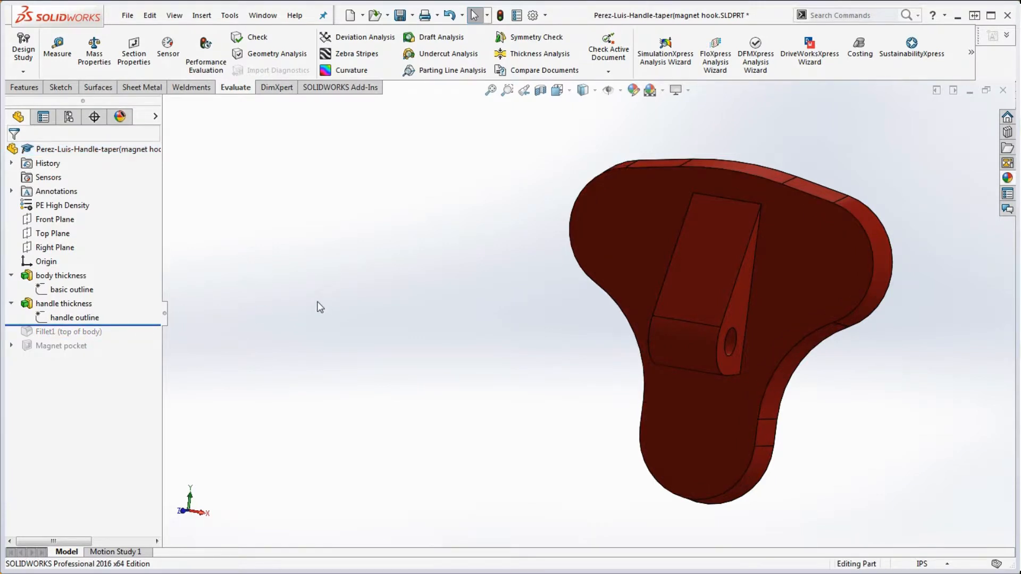
middle_drag(322, 318, 492, 341)
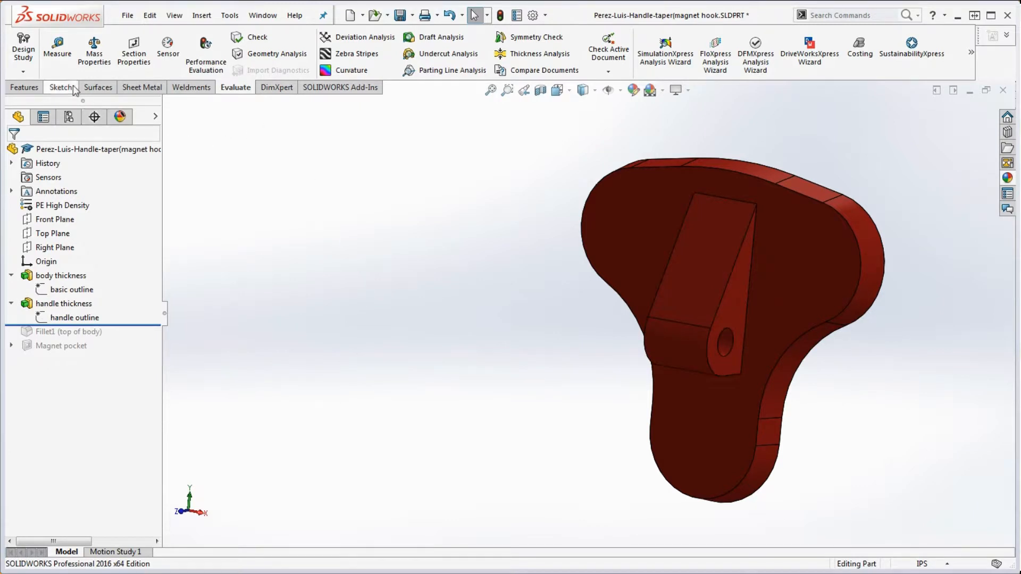
Step: Draft both side faces of the handle by 5 degrees, using the front face of the body as the neutral plane
click(24, 88)
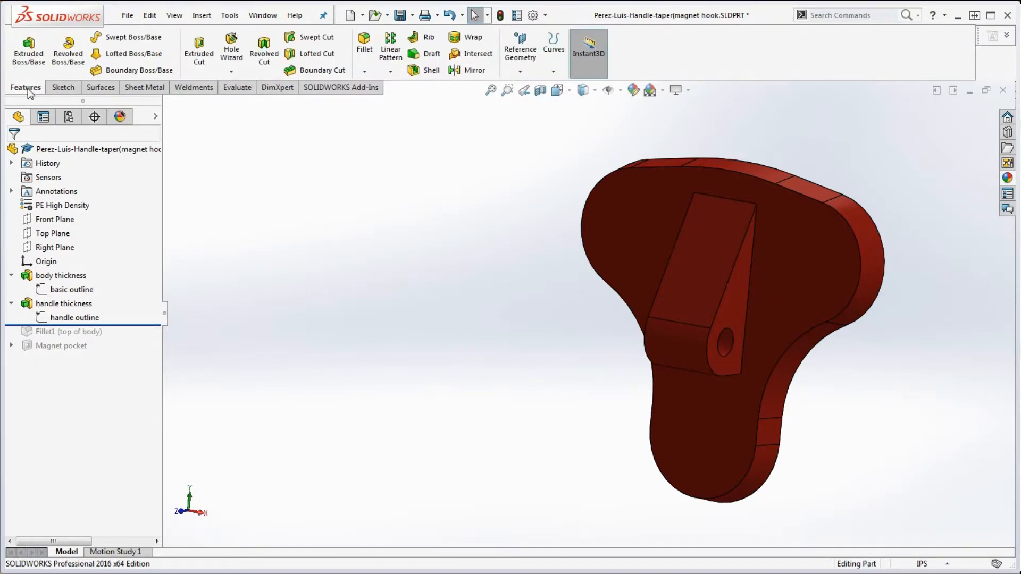
click(431, 53)
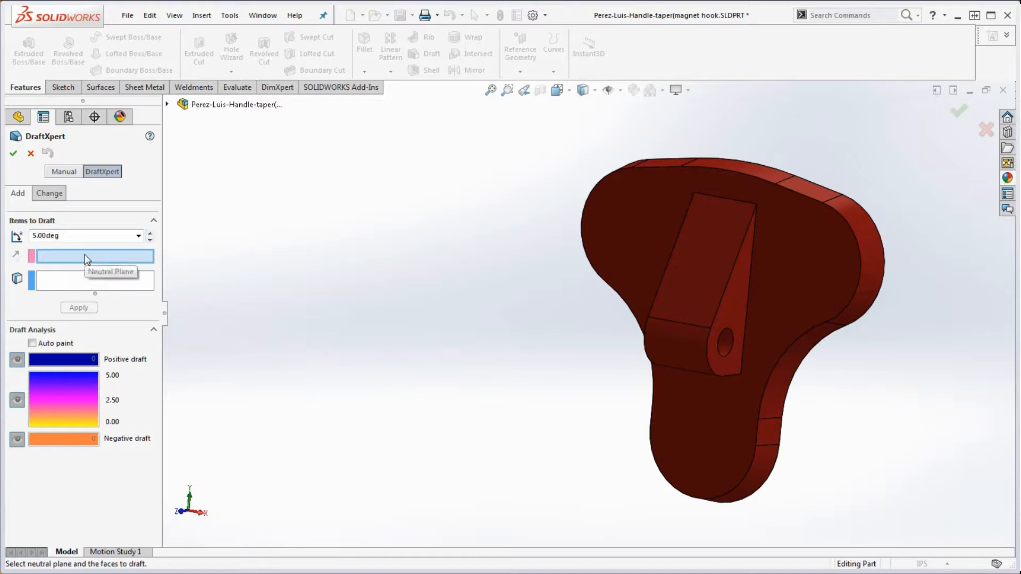
click(811, 268)
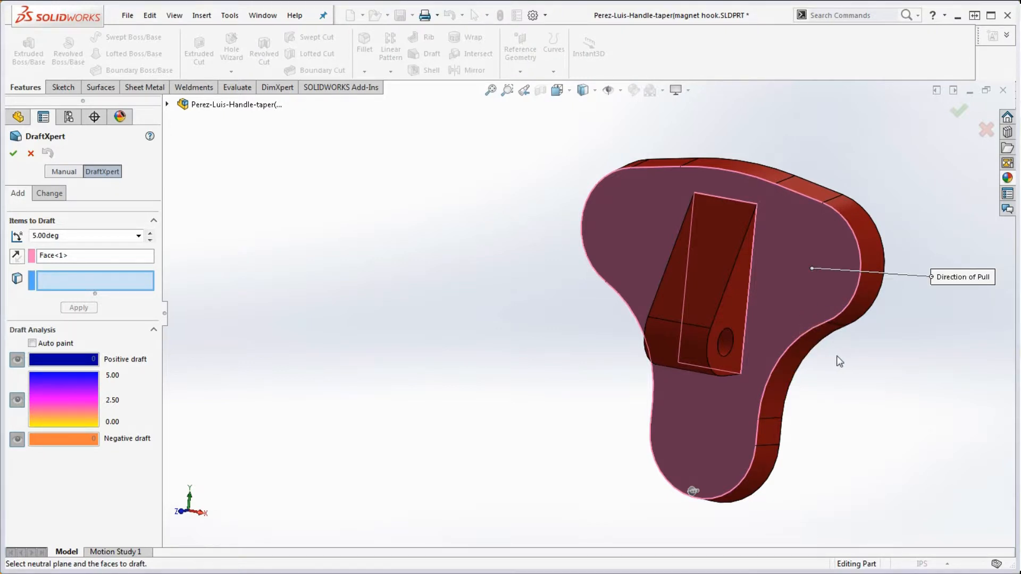
middle_drag(844, 356, 866, 361)
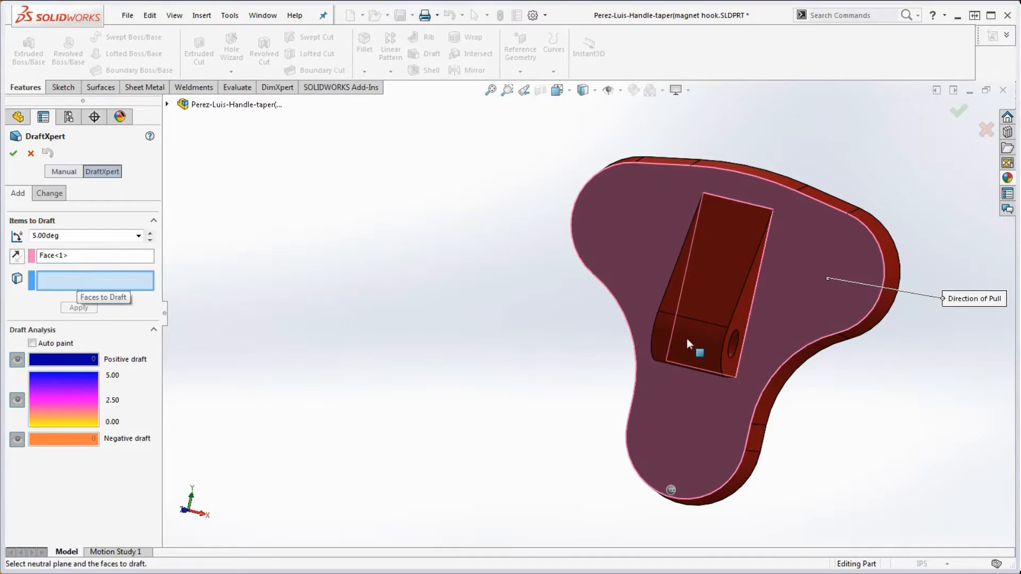
click(750, 311)
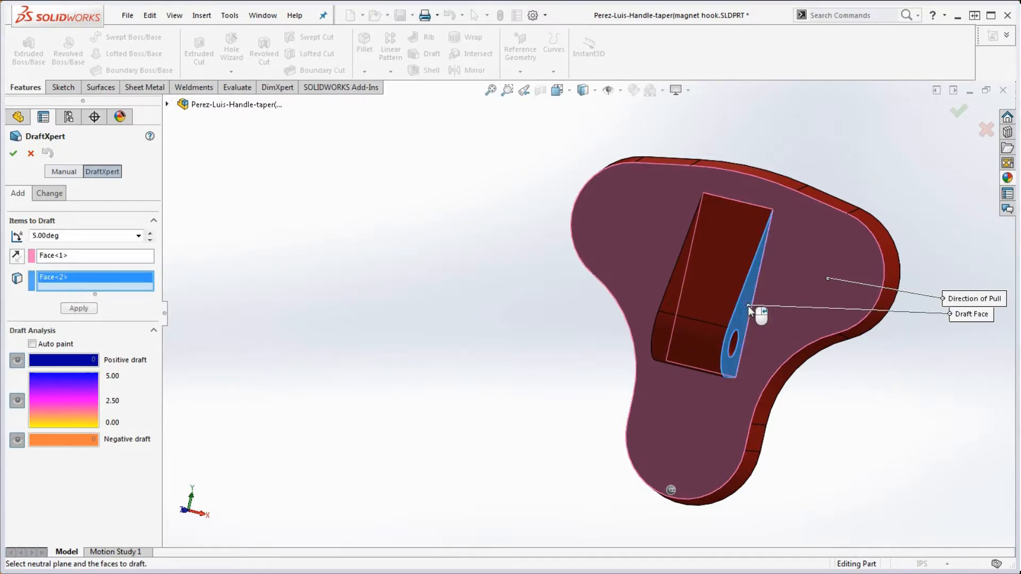
middle_drag(758, 313, 712, 295)
click(712, 296)
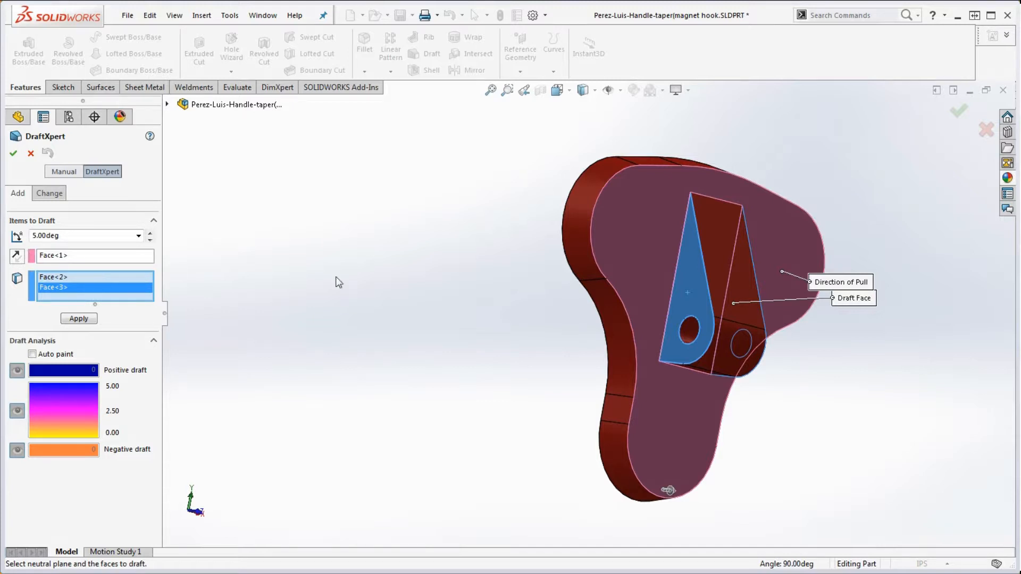
middle_drag(657, 243, 568, 386)
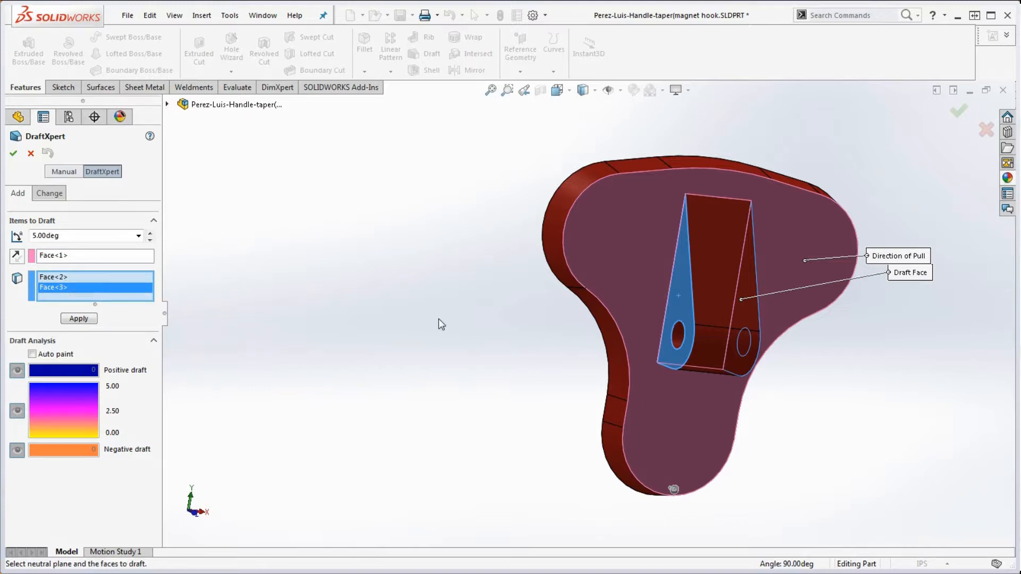
middle_drag(577, 426, 515, 404)
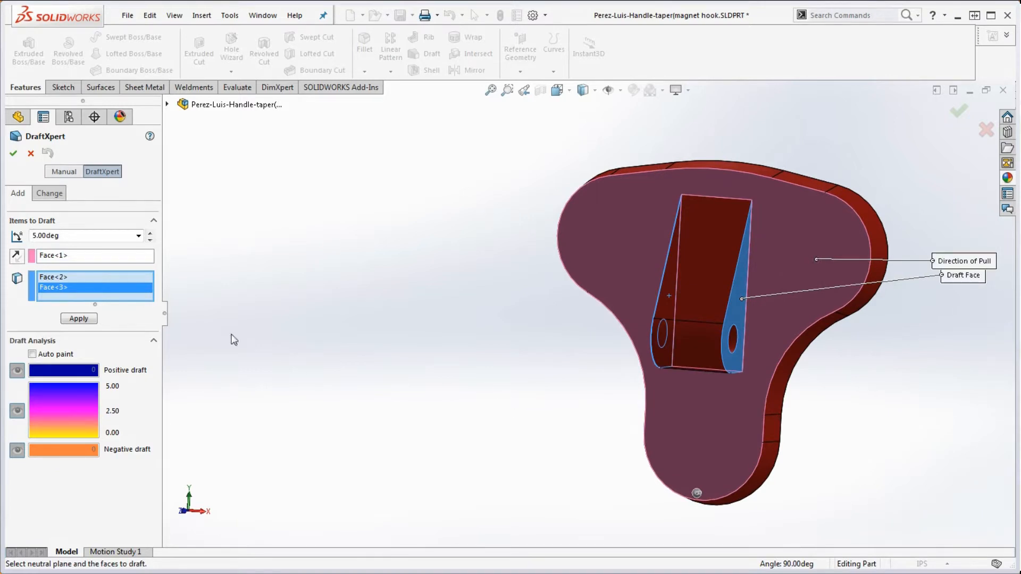
click(13, 153)
Step: Check the part's mass properties and their calculation options, and compare them with the sheet notes on the 02-Magnet-Hook-02 drawing in the browser
middle_drag(430, 327, 486, 349)
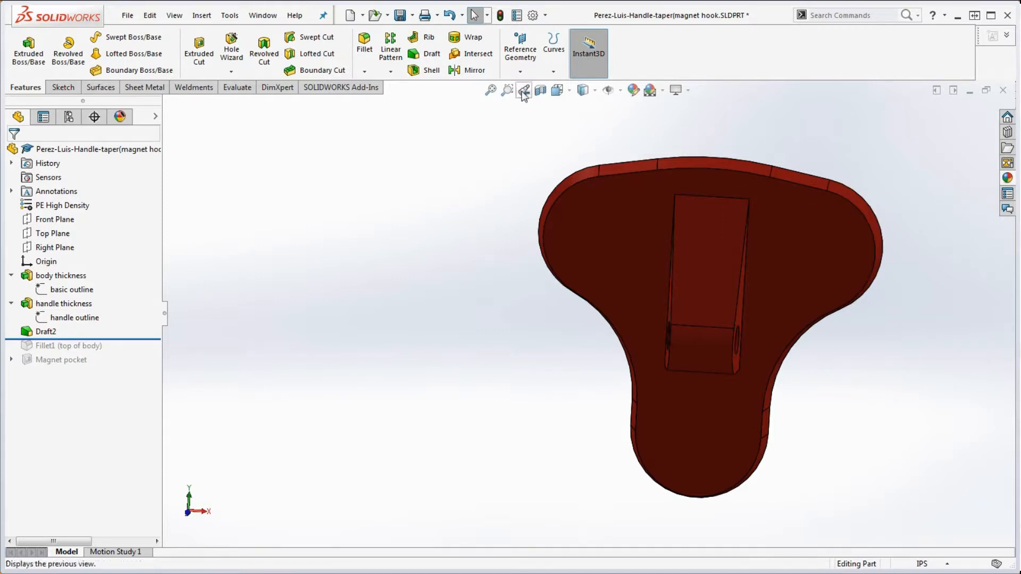
click(237, 87)
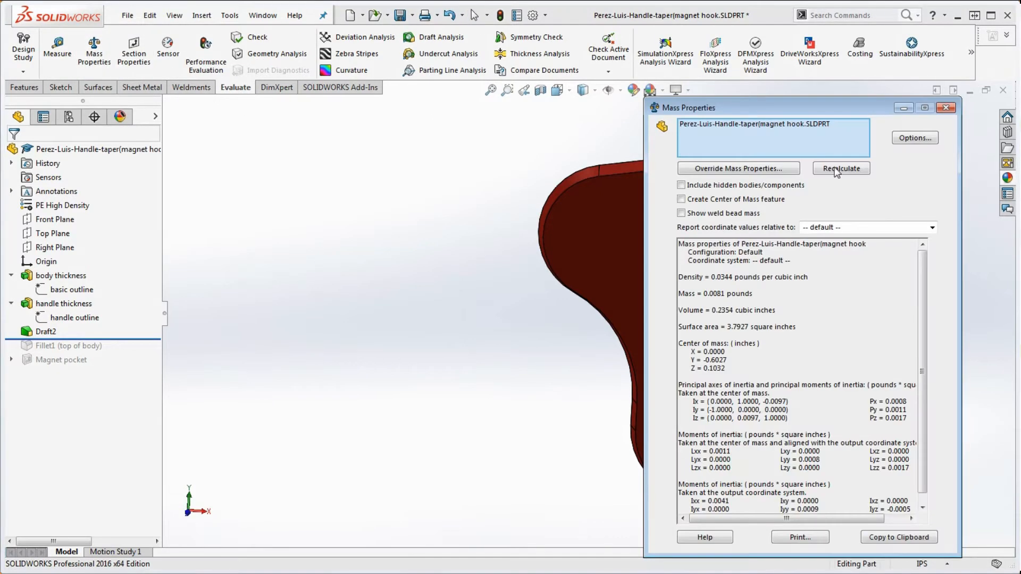
click(915, 139)
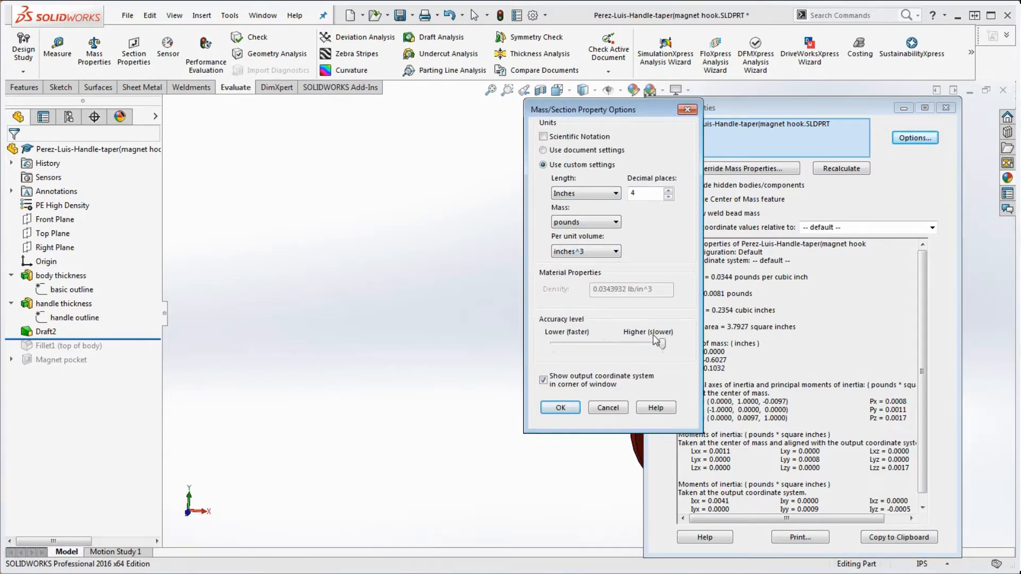
click(561, 407)
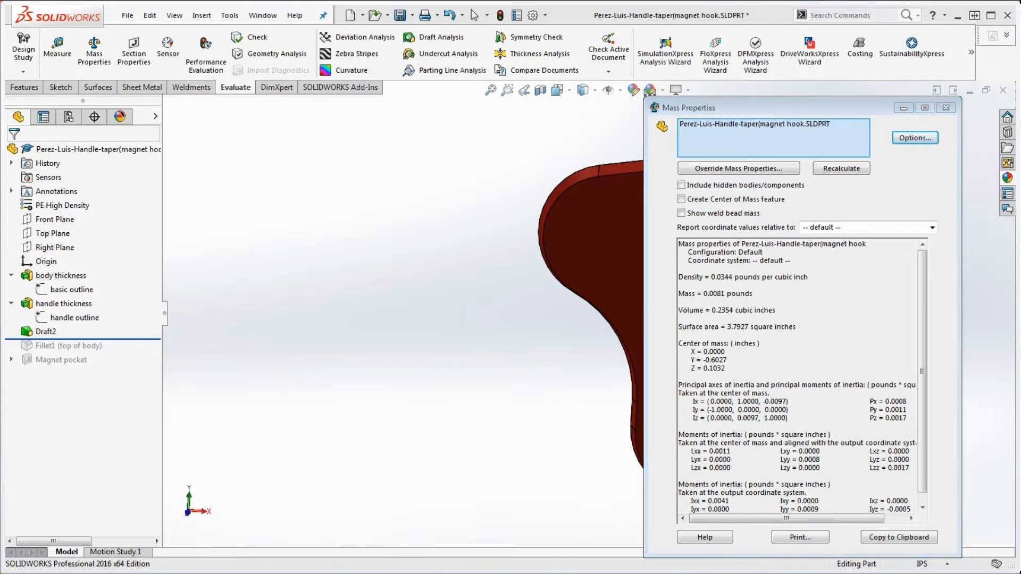
drag(1020, 136, 630, 74)
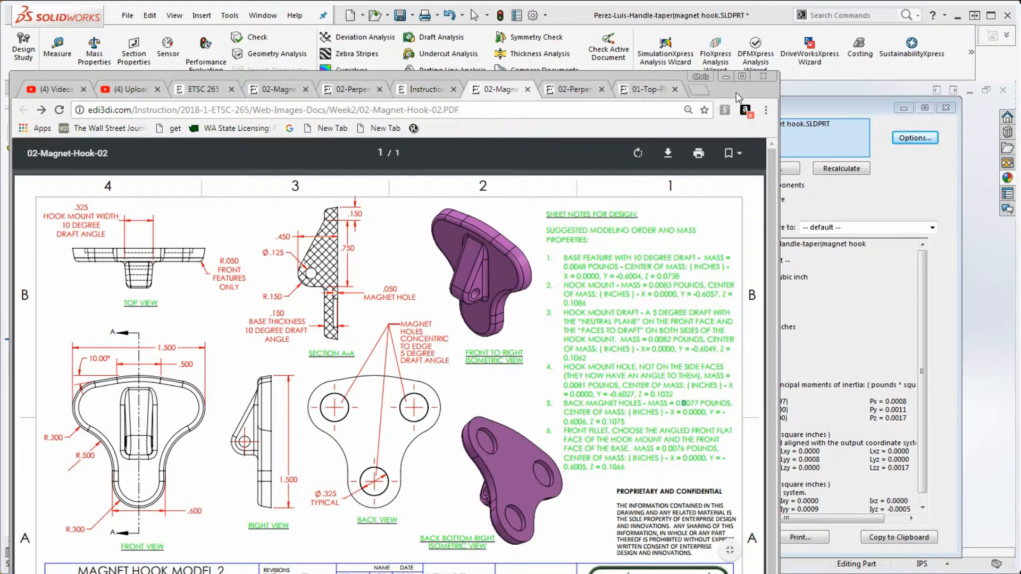
drag(736, 91, 634, 137)
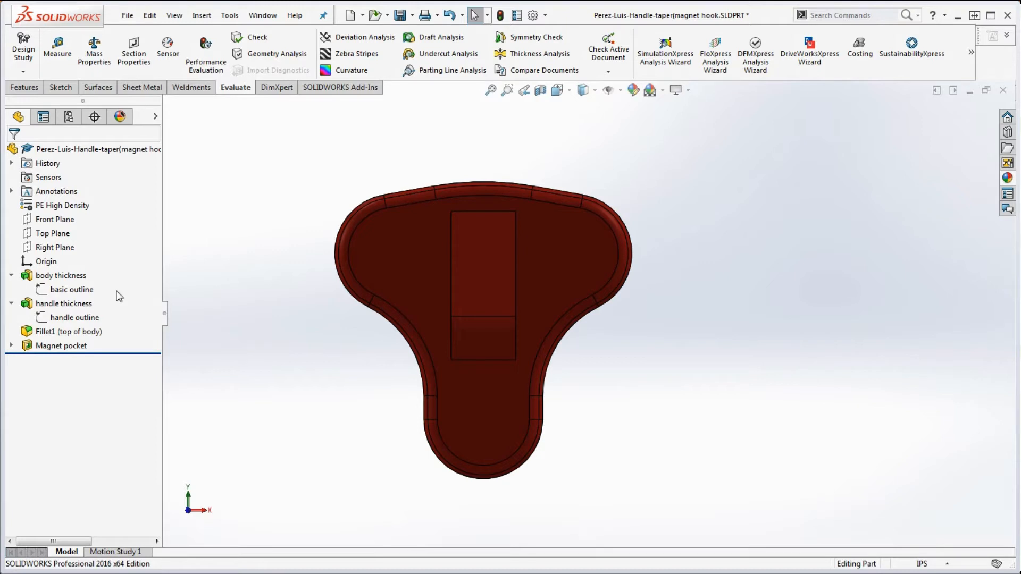
Step: Roll the model back to just after the handle thickness feature, before the body fillet
middle_drag(353, 388, 353, 426)
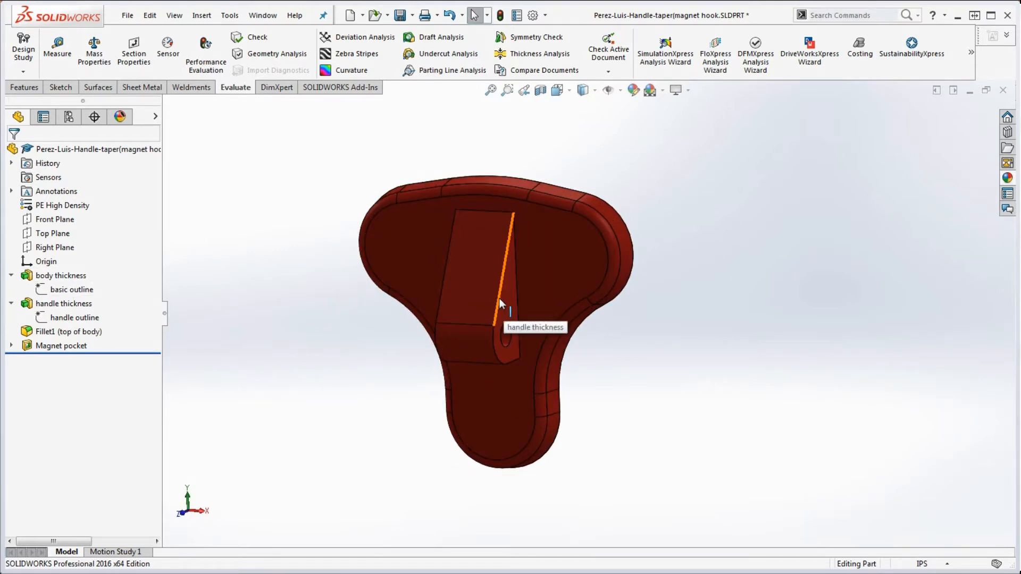
right_click(47, 307)
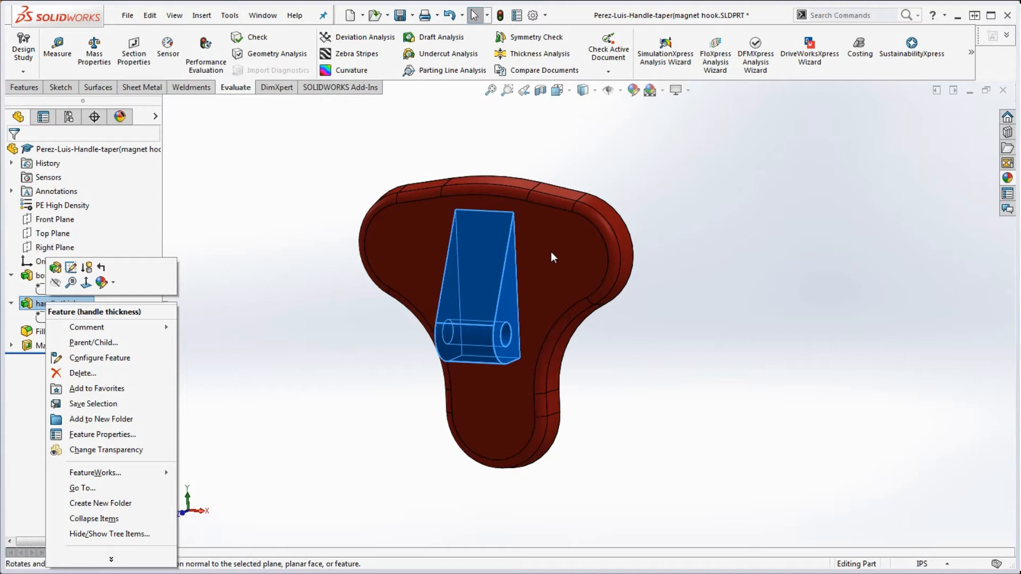
click(287, 317)
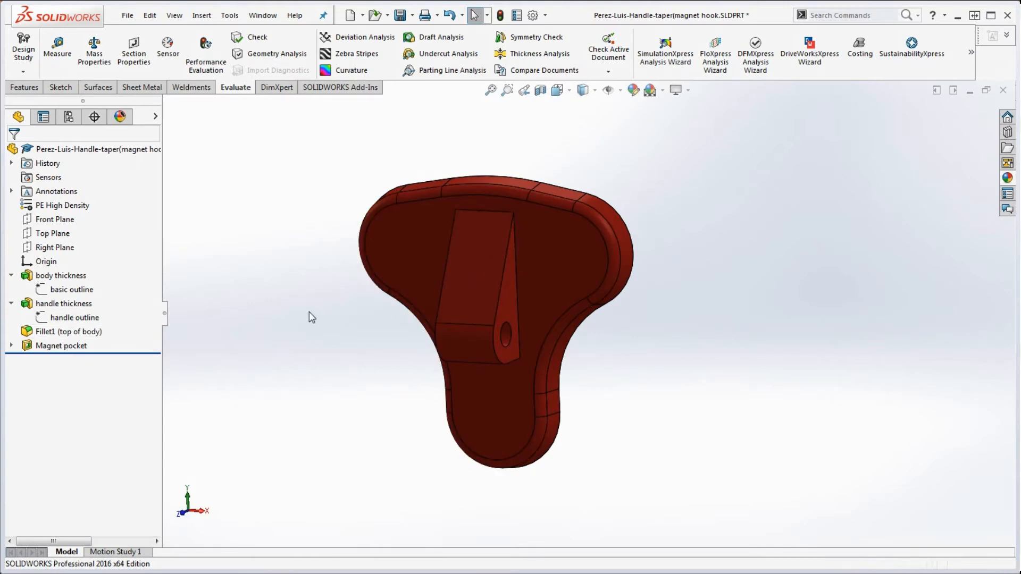
drag(132, 355, 133, 325)
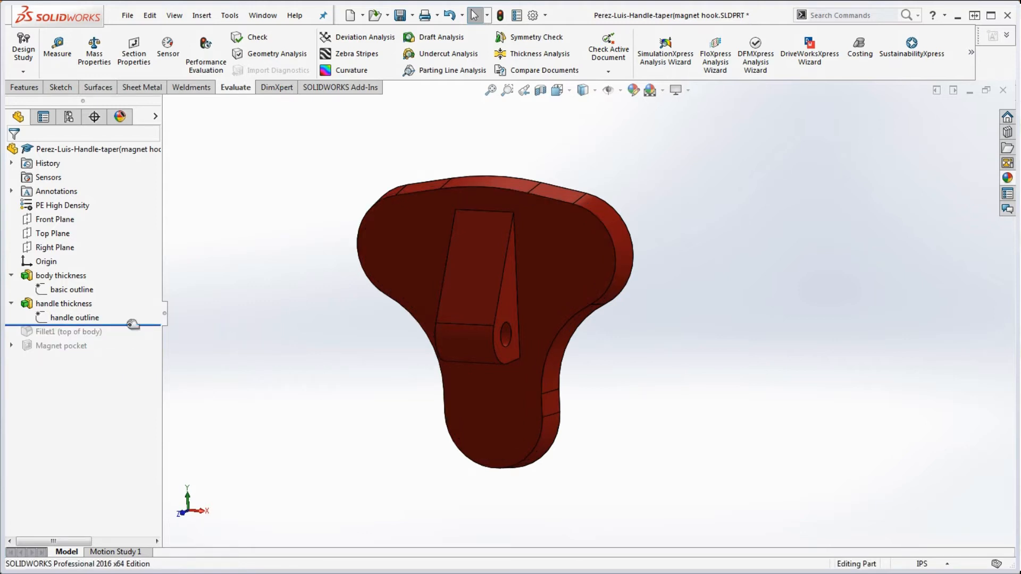
Step: Edit the handle thickness mid-plane extrusion to include an inward draft of 5 degrees
right_click(51, 307)
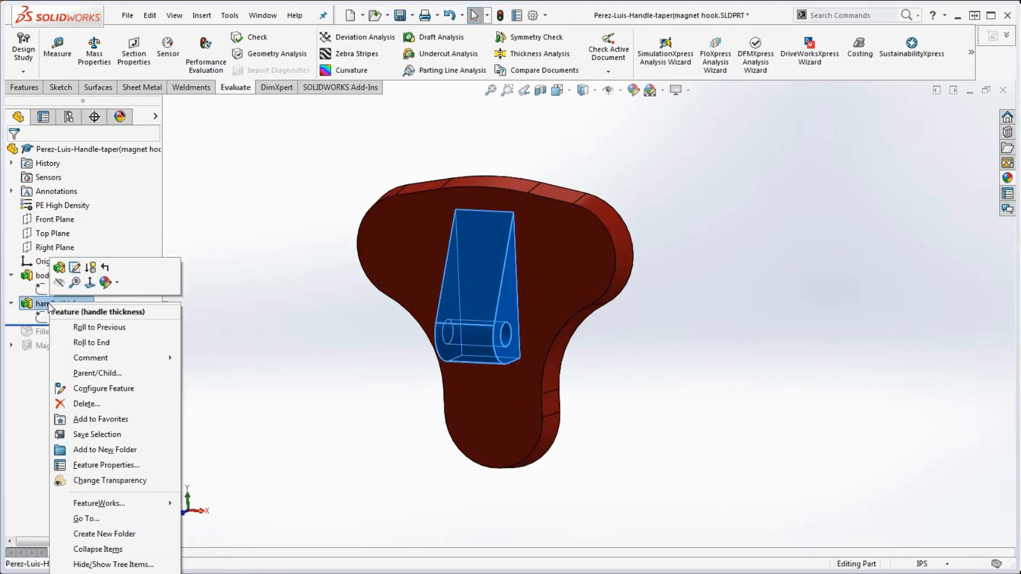
click(67, 278)
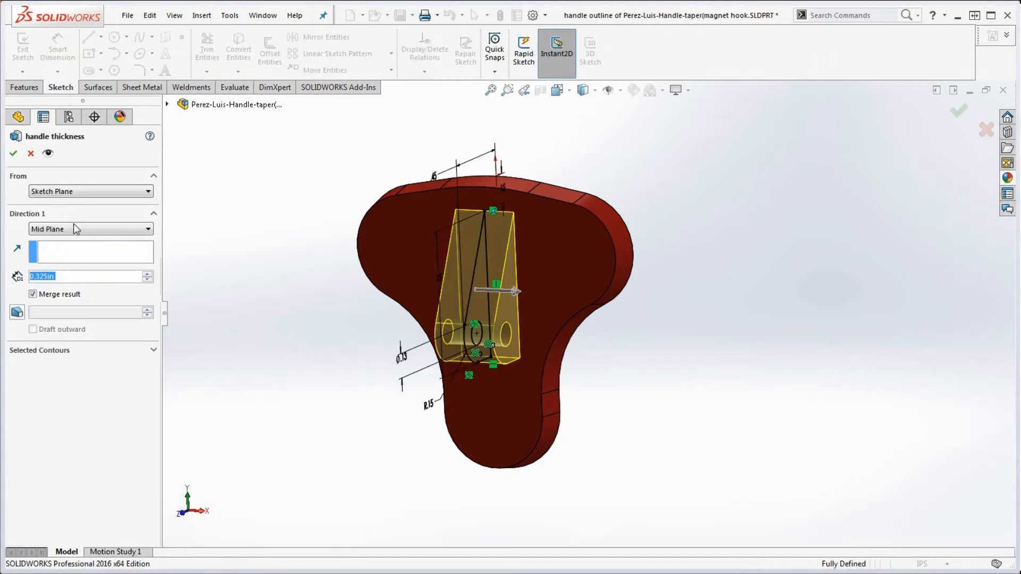
click(20, 315)
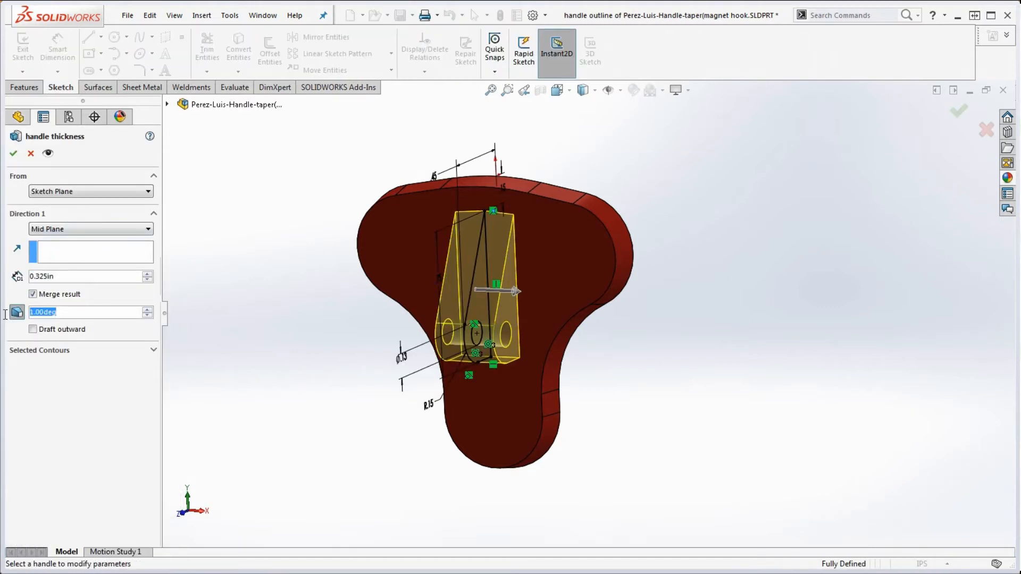
text(5)
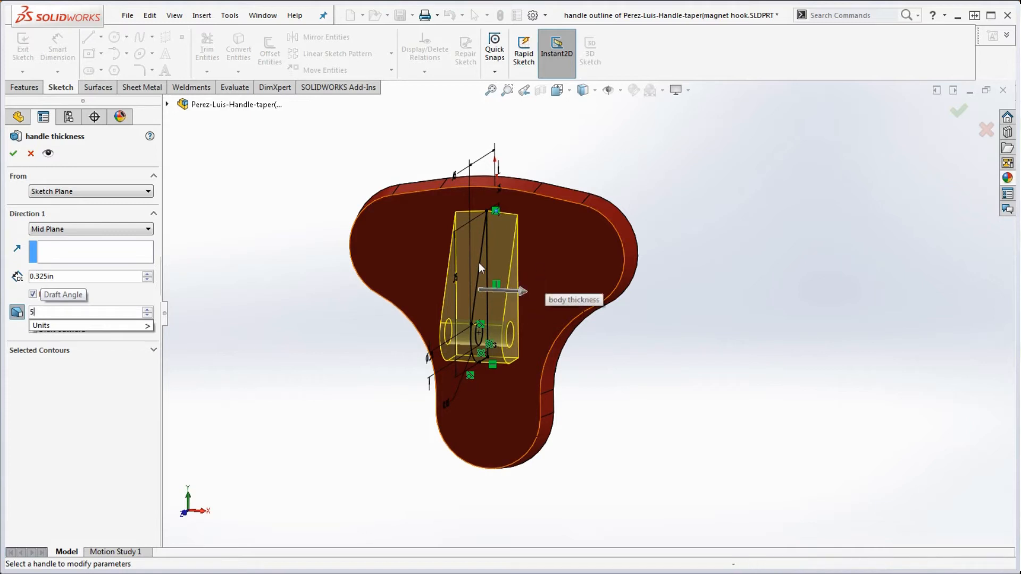
click(14, 155)
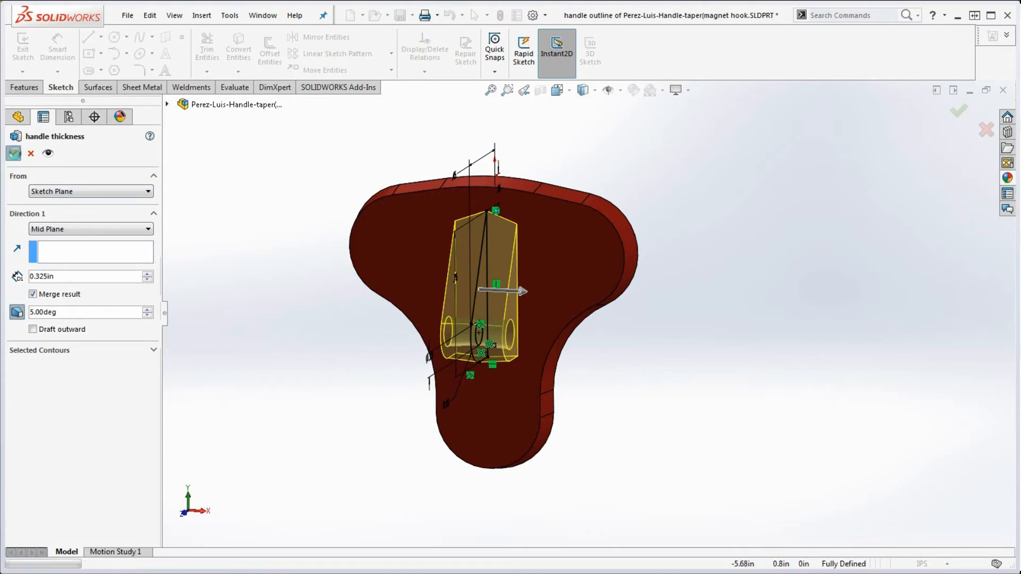
Step: Examine edge-on where the drafted handle meets the body, and list and highlight each of the part's solid bodies
middle_drag(286, 310, 296, 312)
middle_drag(536, 258, 461, 517)
scroll(485, 333, down, 5)
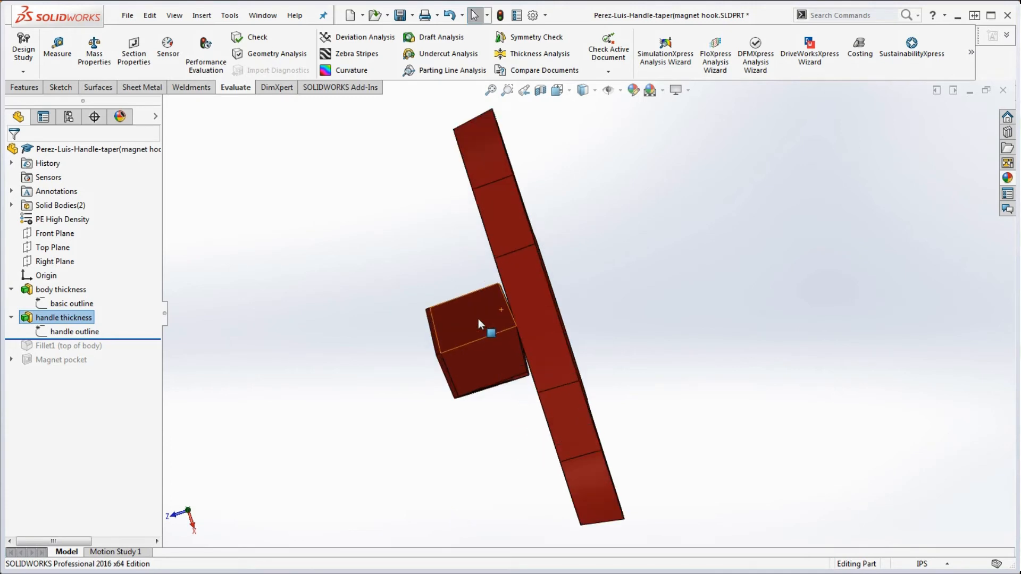
scroll(602, 354, down, 2)
middle_drag(602, 355, 600, 359)
click(11, 206)
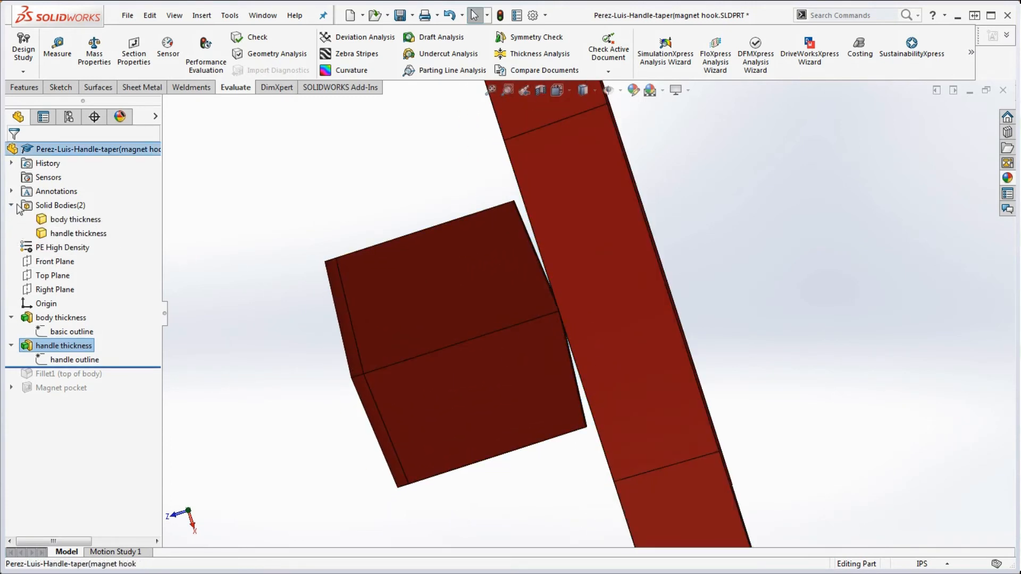
click(92, 222)
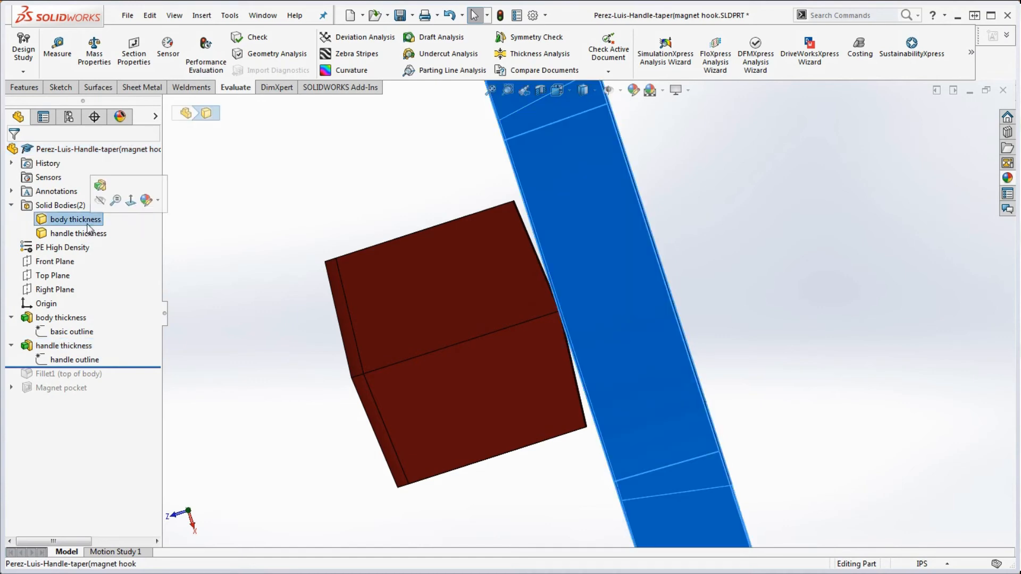
click(76, 234)
click(261, 243)
Step: Examine the drafted handle's front and side faces from several angles, close up and with the whole part in view
scroll(505, 396, up, 3)
middle_drag(505, 396, 592, 282)
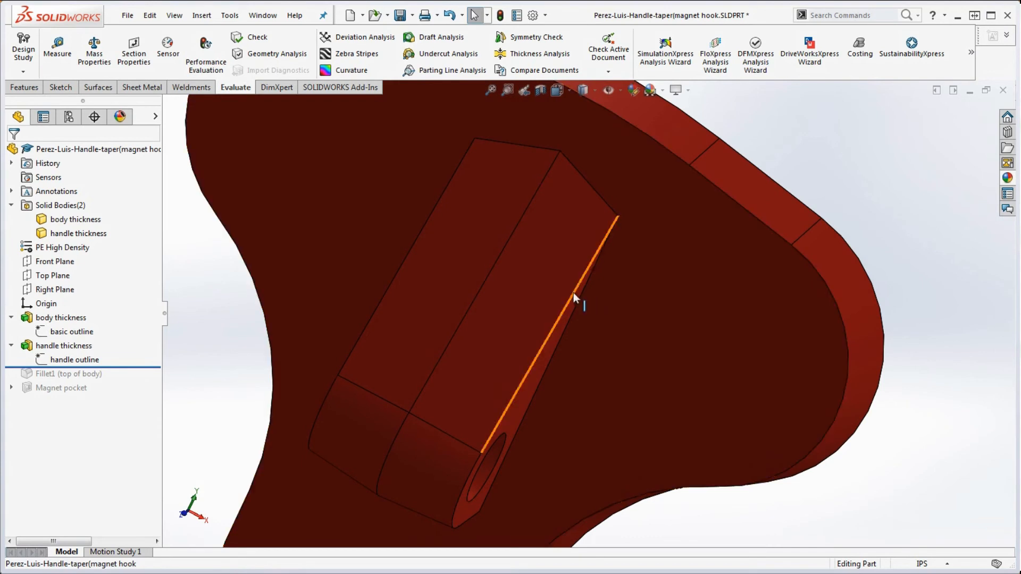
scroll(563, 295, up, 5)
middle_drag(637, 416, 693, 405)
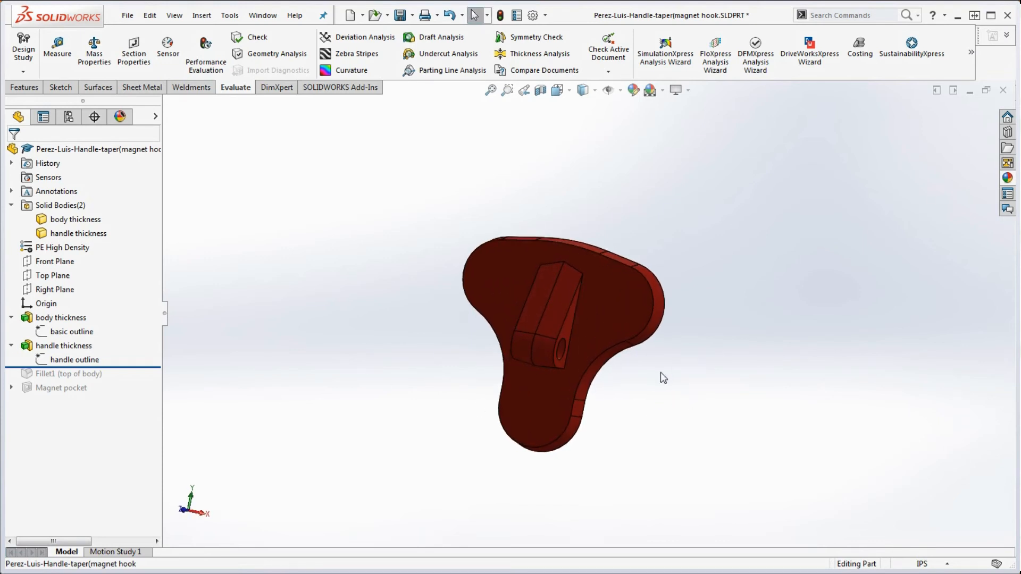
middle_drag(661, 373, 554, 333)
scroll(556, 326, down, 3)
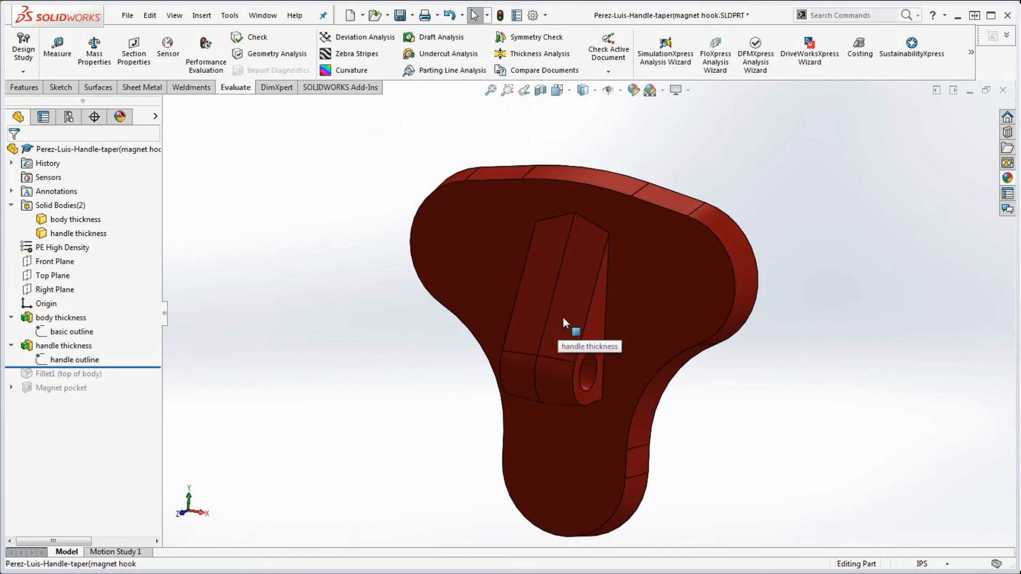
scroll(566, 316, up, 2)
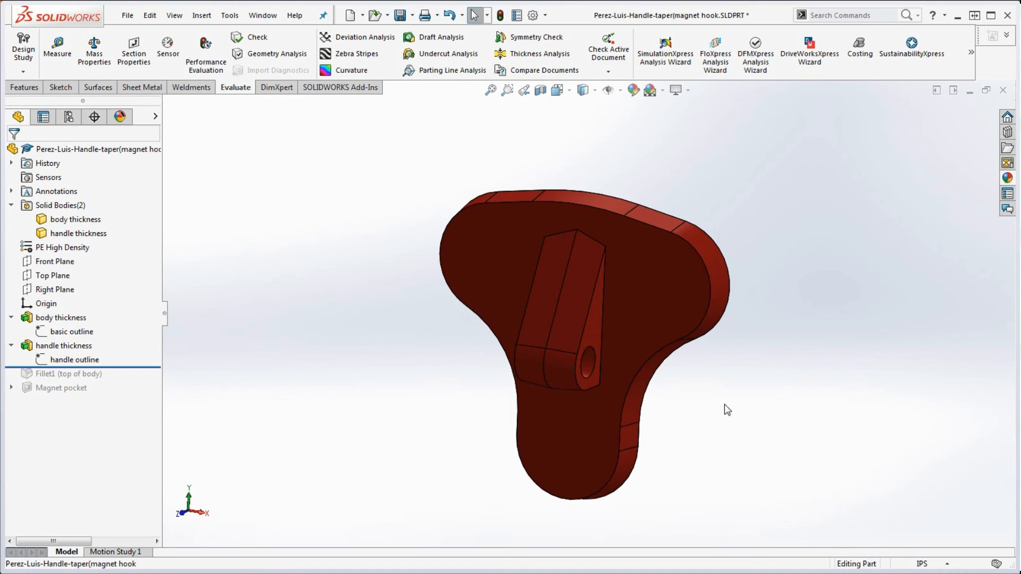